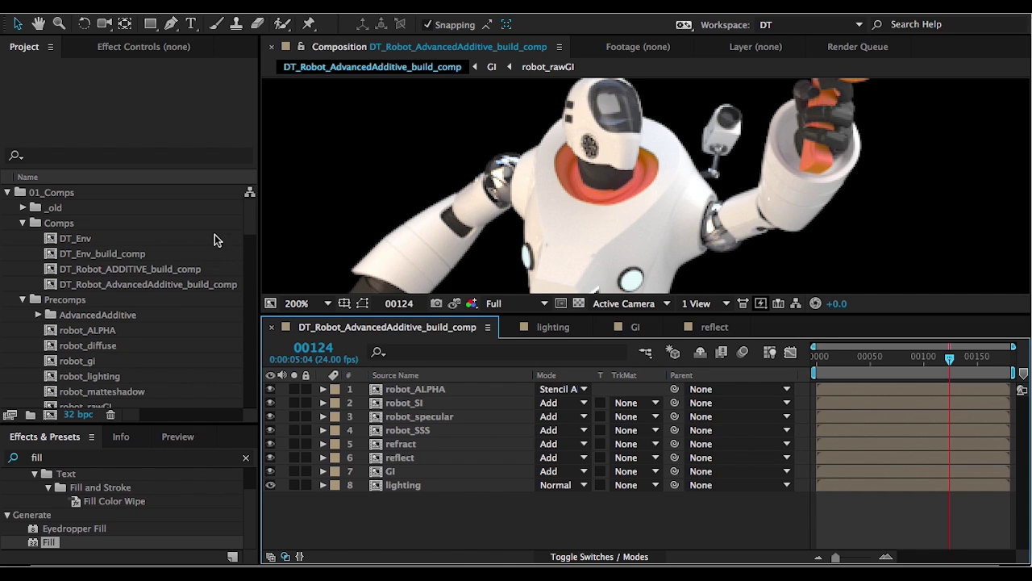
- Create a single composition from the robot's fill_diff_LS, fill_raw_LS and fill_spec_LS sequences, and close all other timeline panels
scroll(200, 309, "down", 2)
left_click(166, 283)
left_click(158, 312, "shift")
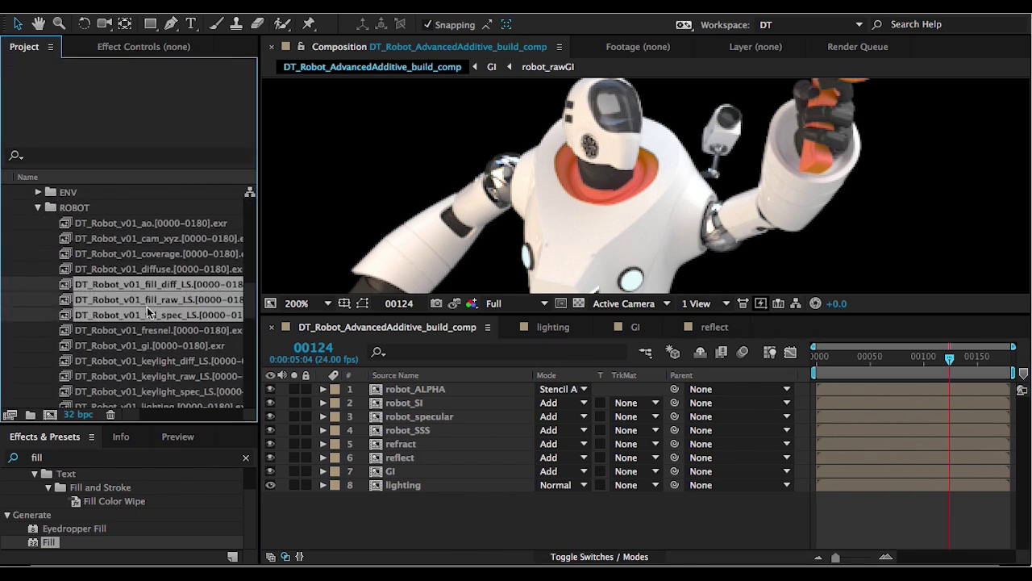
left_click(50, 414)
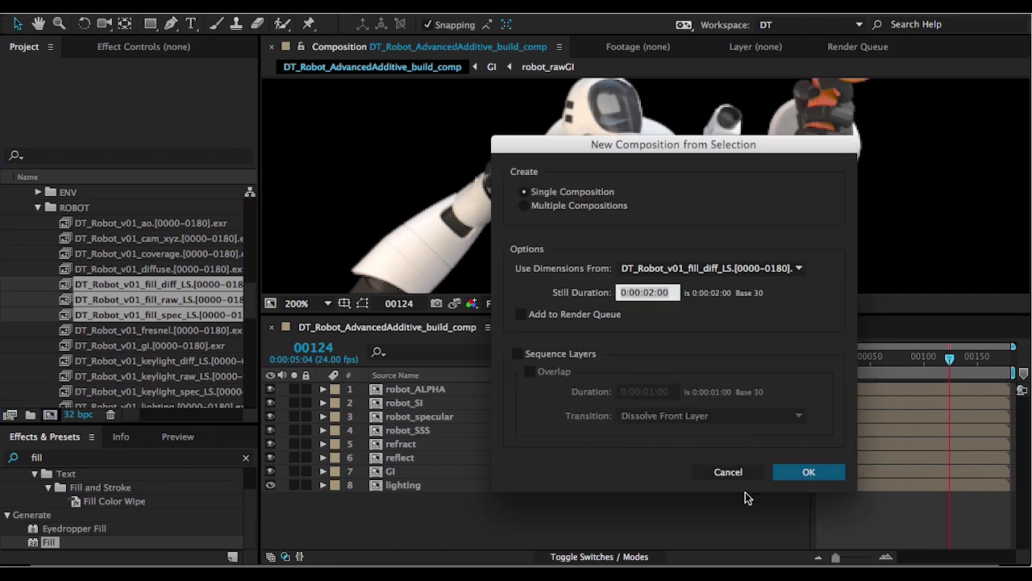
left_click(806, 473)
right_click(834, 326)
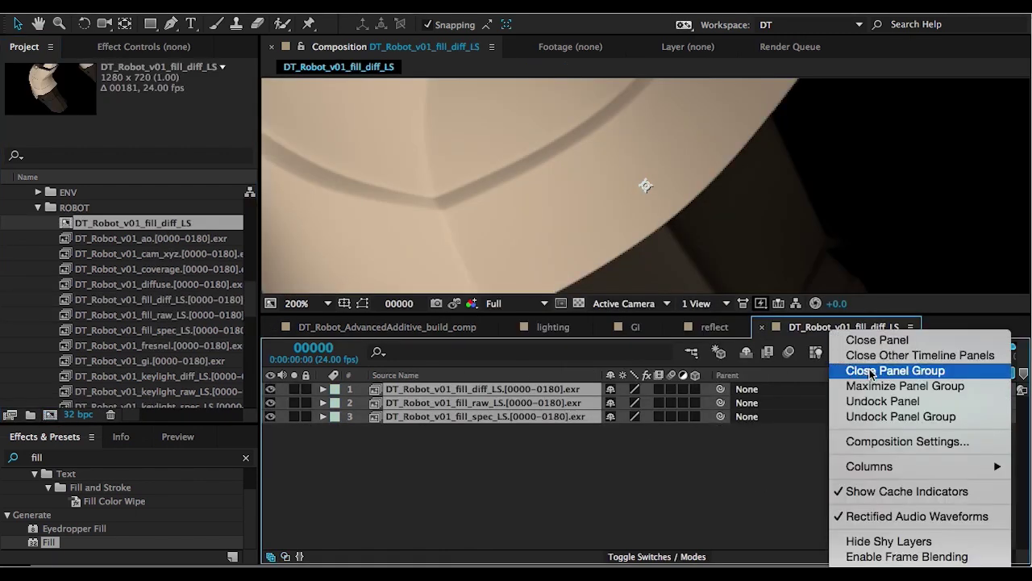
left_click(875, 353)
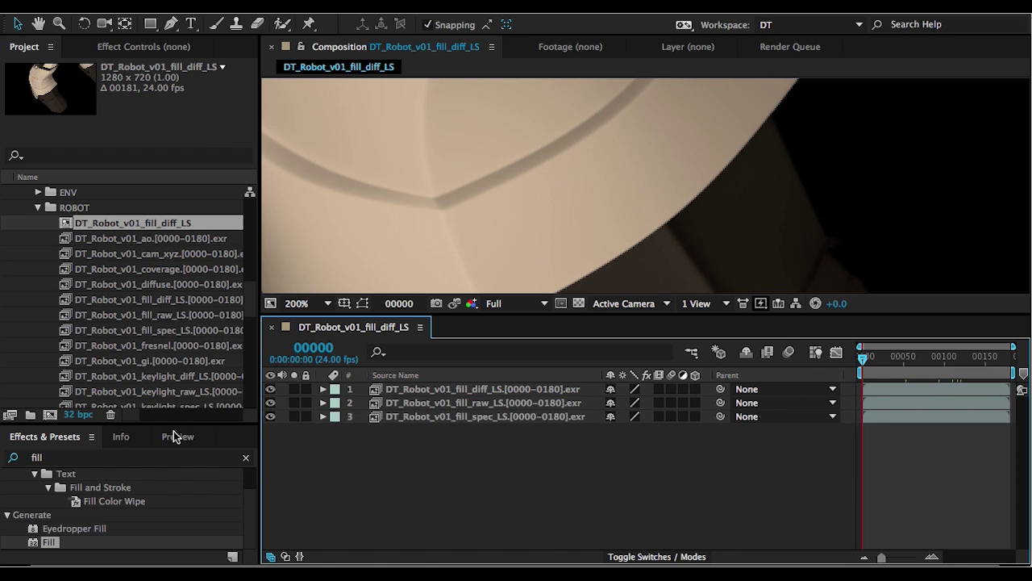
- Set the project's color depth to 16 bits per channel
left_click(93, 413)
left_click(476, 236)
left_click(475, 268)
key("Return")
- Rename the new fill composition as DT_Robot_LightSelects_build_comp
key("ctrl+k")
type("DT_Robot_LightSelects_b")
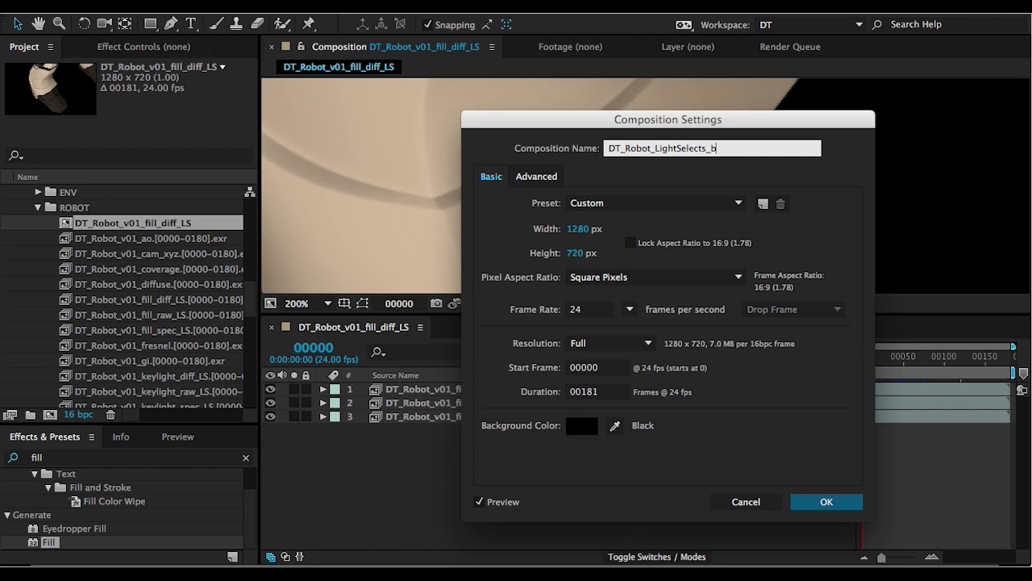
key("Return")
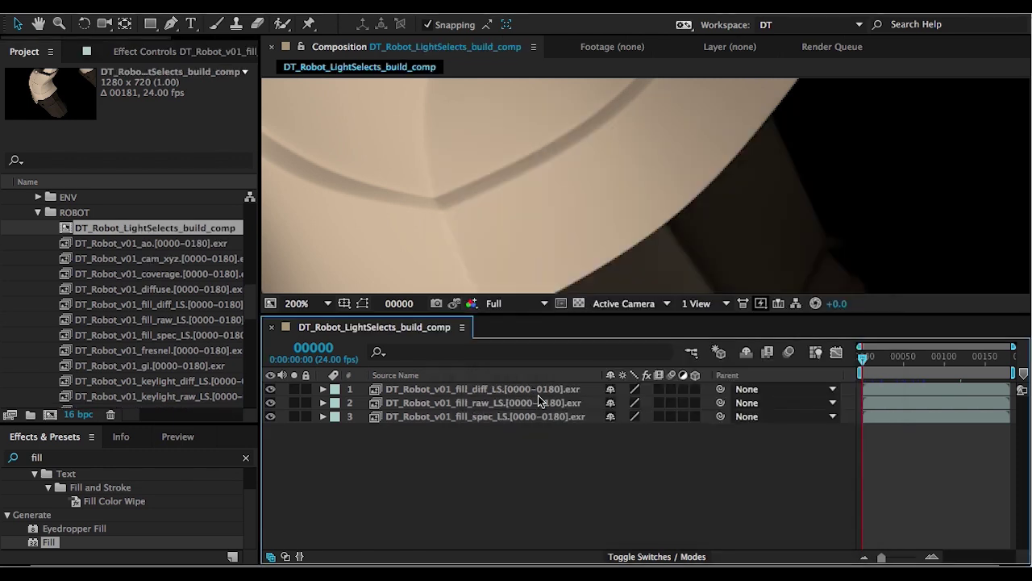
- Move the current time to frame 119 and enlarge the composition viewer with the robot framed at 100%
key("ctrl+a")
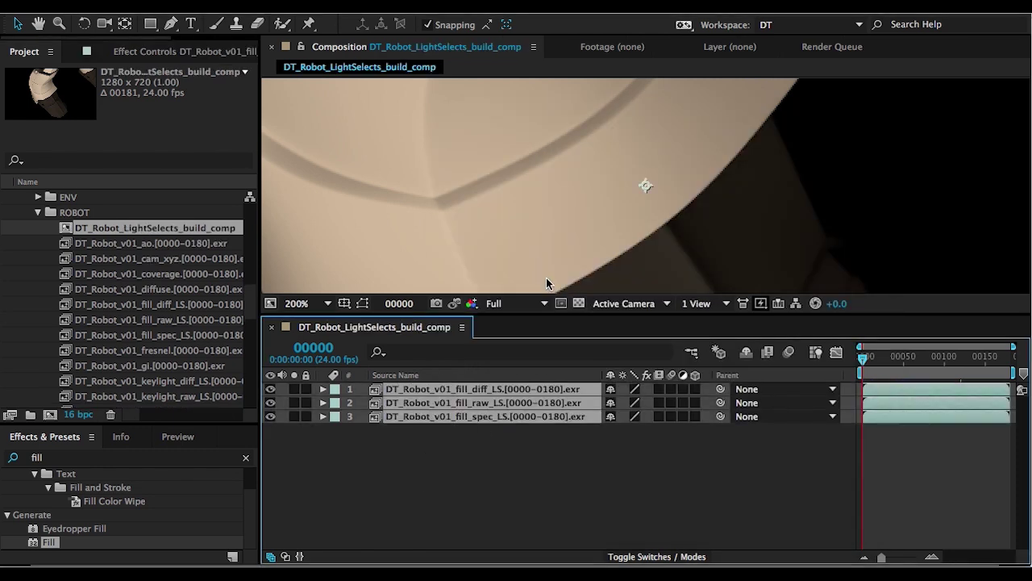
key("shift+slash")
left_click_drag(892, 357, 959, 357)
scroll(575, 194, "up", 3)
left_click_drag(377, 242, 501, 242)
left_click_drag(500, 313, 500, 392)
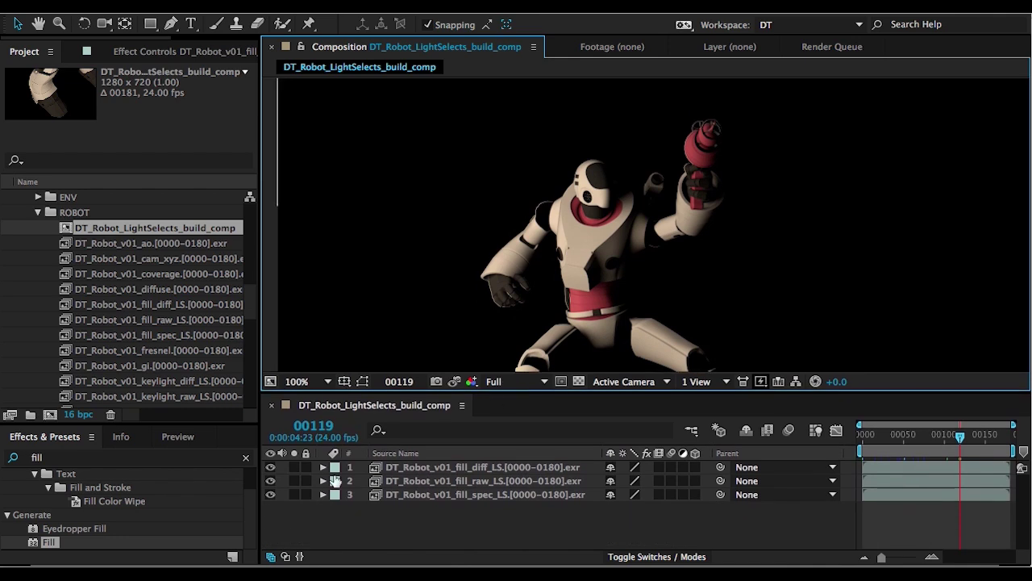
- Solo the fill diffuse, raw and specular layers one after another to examine what each pass contributes
left_click(403, 468)
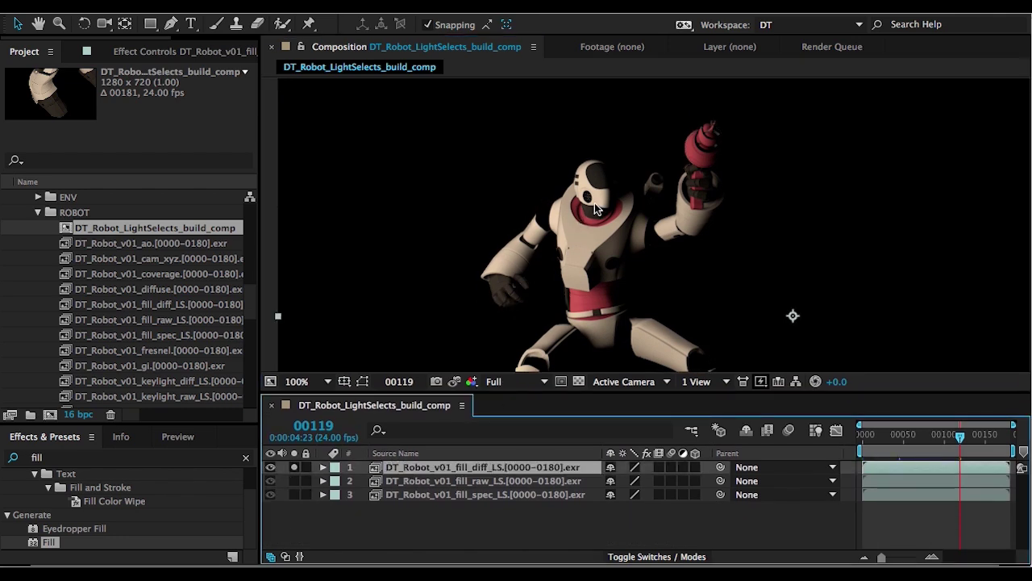
left_click(294, 481, "alt")
left_click(416, 481)
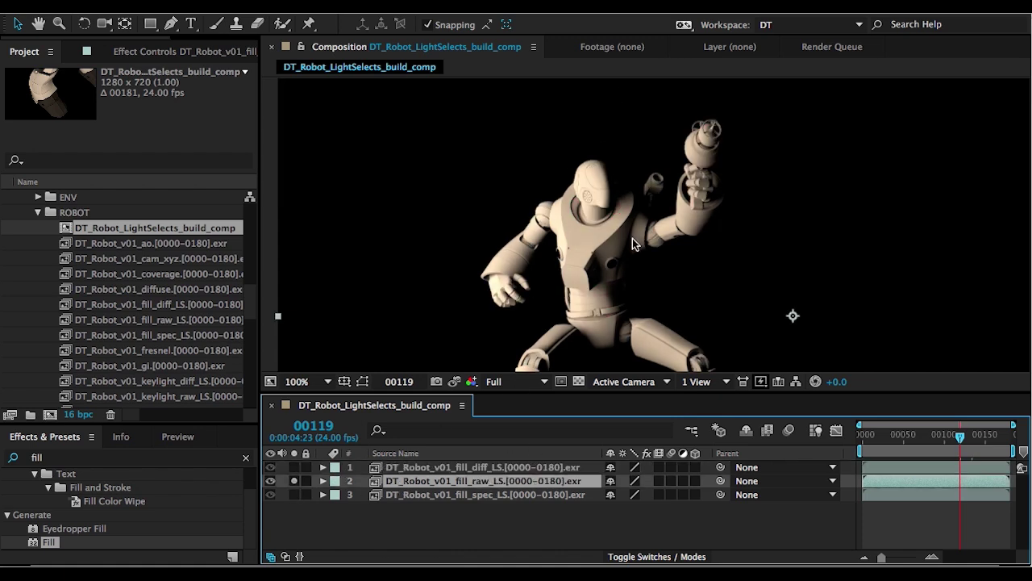
left_click(295, 494, "alt")
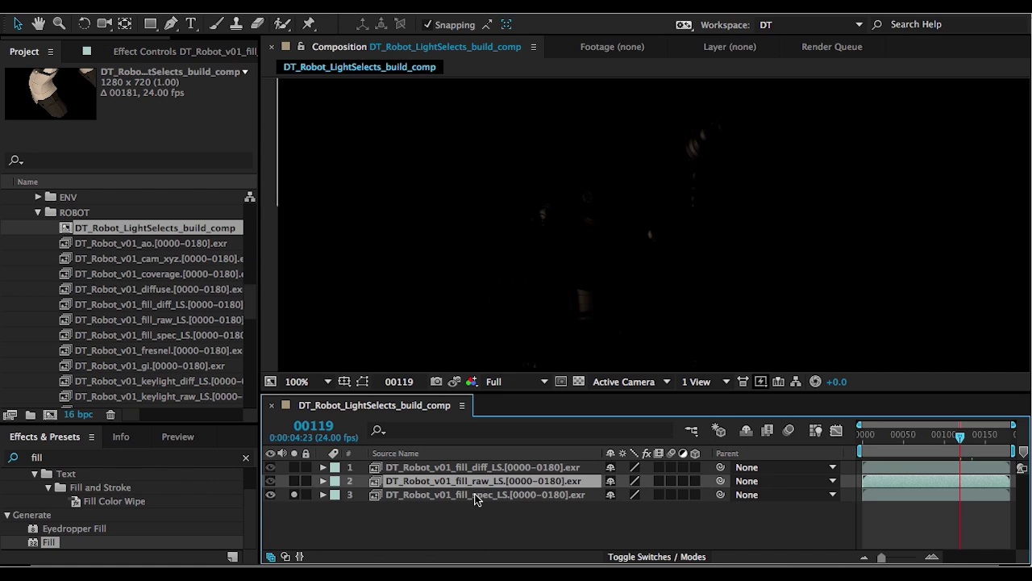
left_click(476, 495)
left_click_drag(836, 382, 875, 381)
left_click(815, 381)
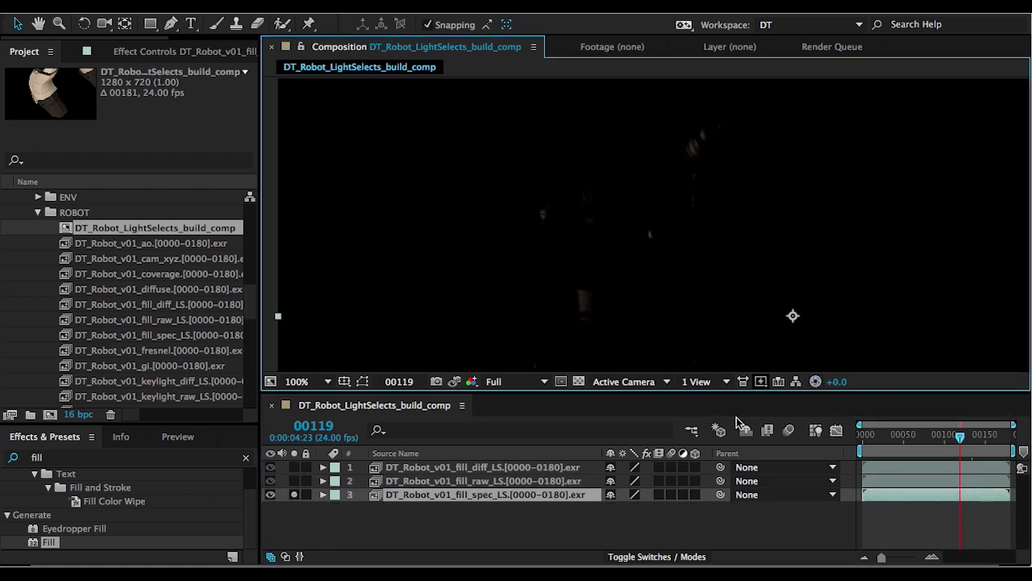
left_click(294, 495)
- Pre-compose all three fill layers into a composition named Fill, moving all attributes into it
key("ctrl+a")
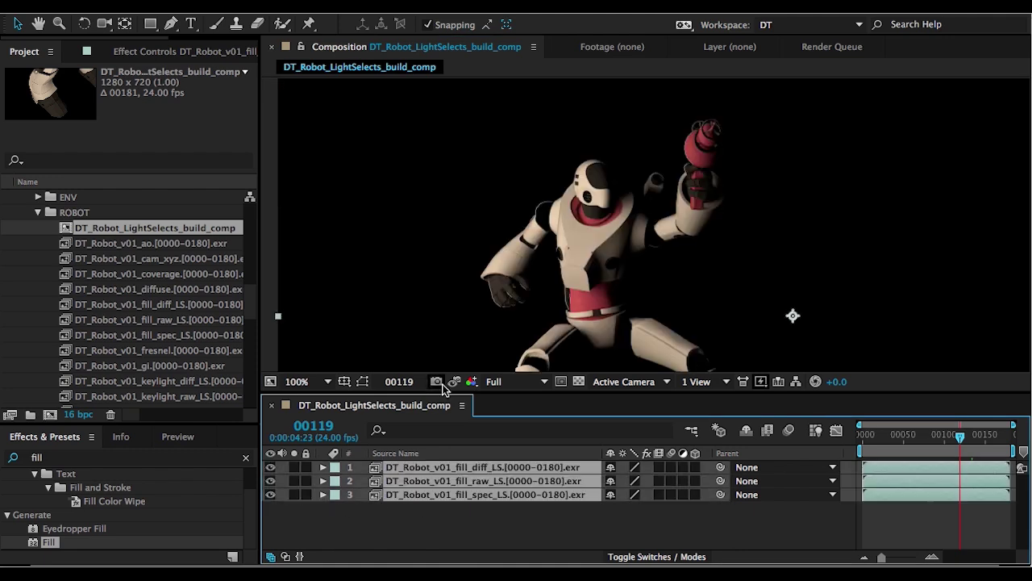
key("ctrl+shift+c")
type("Fill")
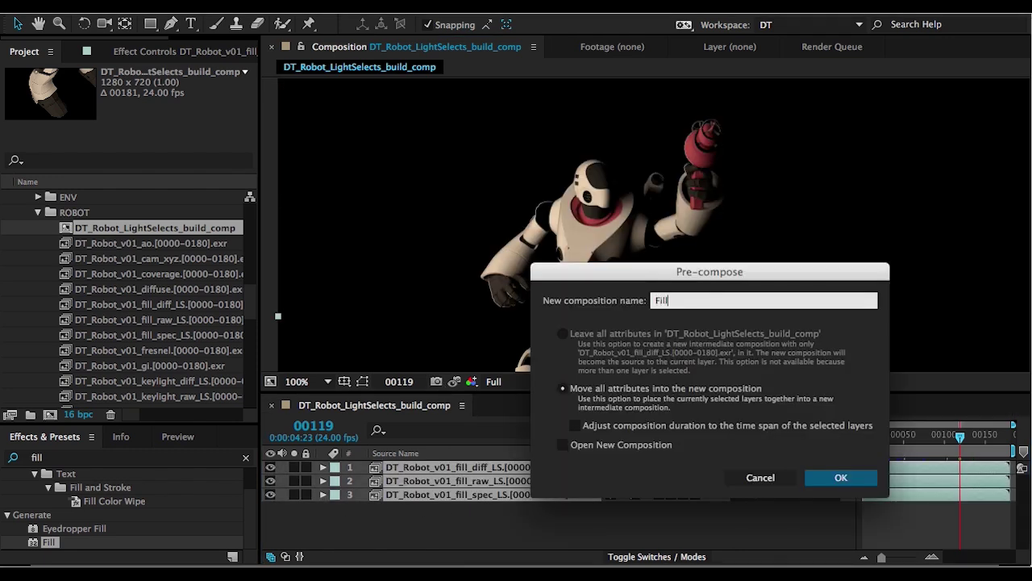
key("Return")
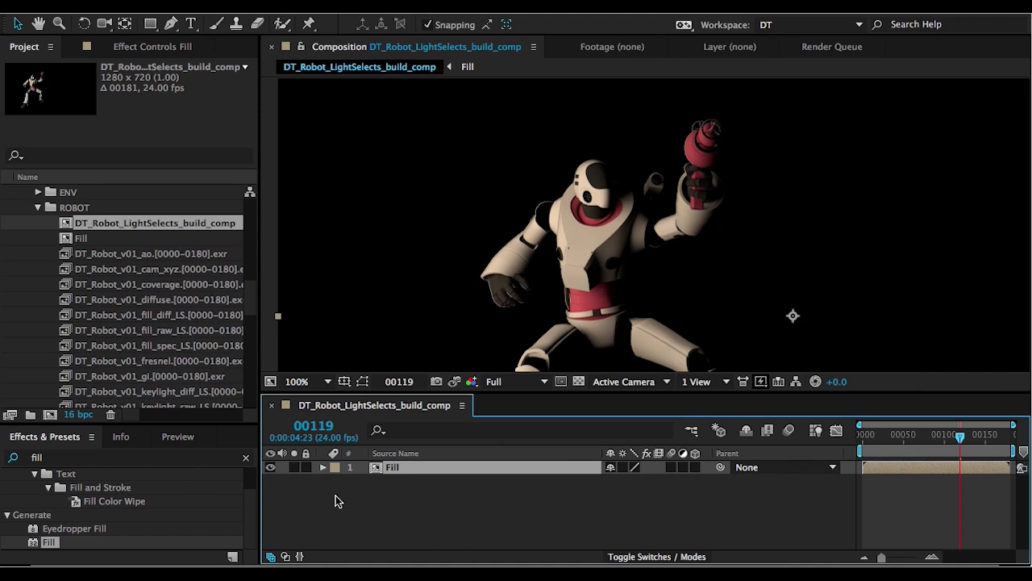
- Create a composition from the robot's keylight_diff_LS, keylight_raw_LS and keylight_spec_LS sequences and name it Key
scroll(250, 300, "down", 5)
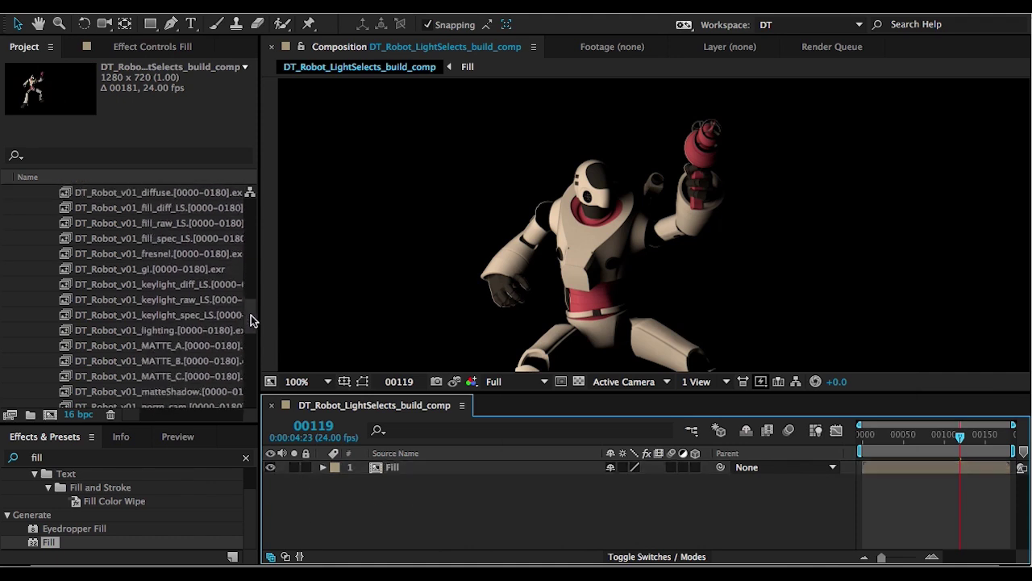
left_click(174, 239)
left_click(171, 269, "shift")
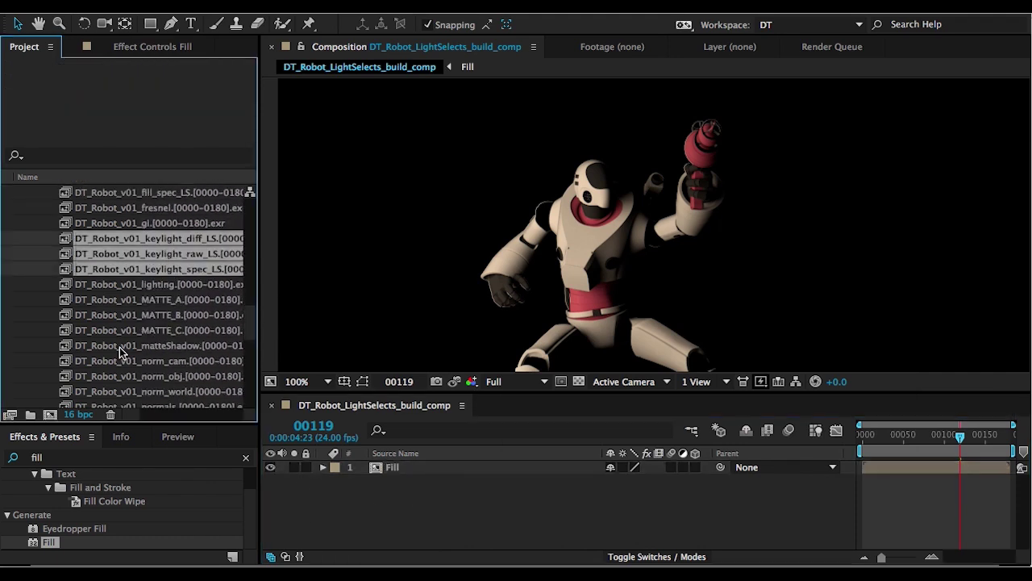
left_click_drag(158, 253, 50, 414)
key("Return")
key("ctrl+k")
type("K")
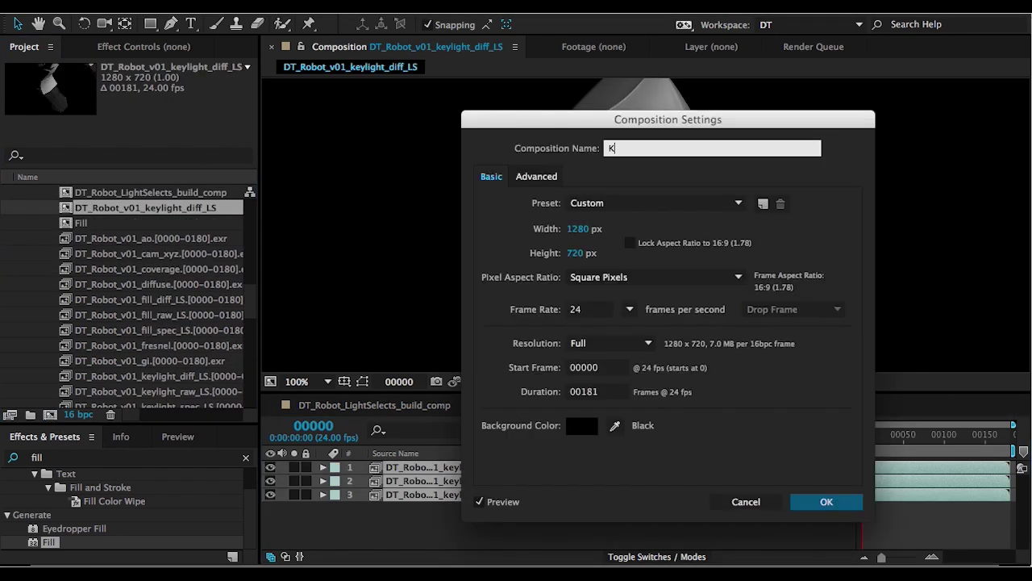
type("ey")
key("Return")
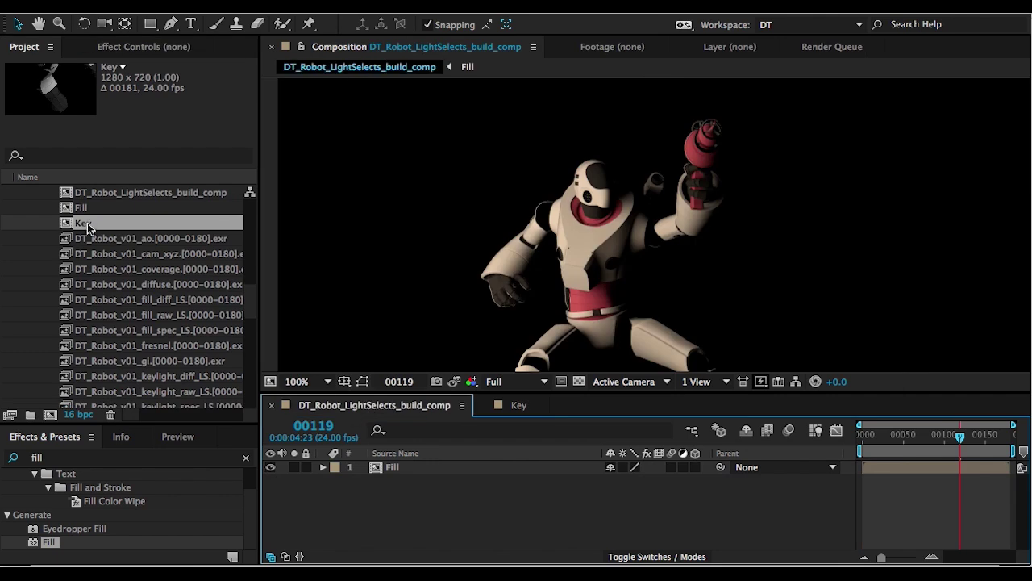
- Place the Key composition above Fill in DT_Robot_LightSelects_build_comp and set its blending mode to Add
key("ctrl+slash")
left_click(642, 556)
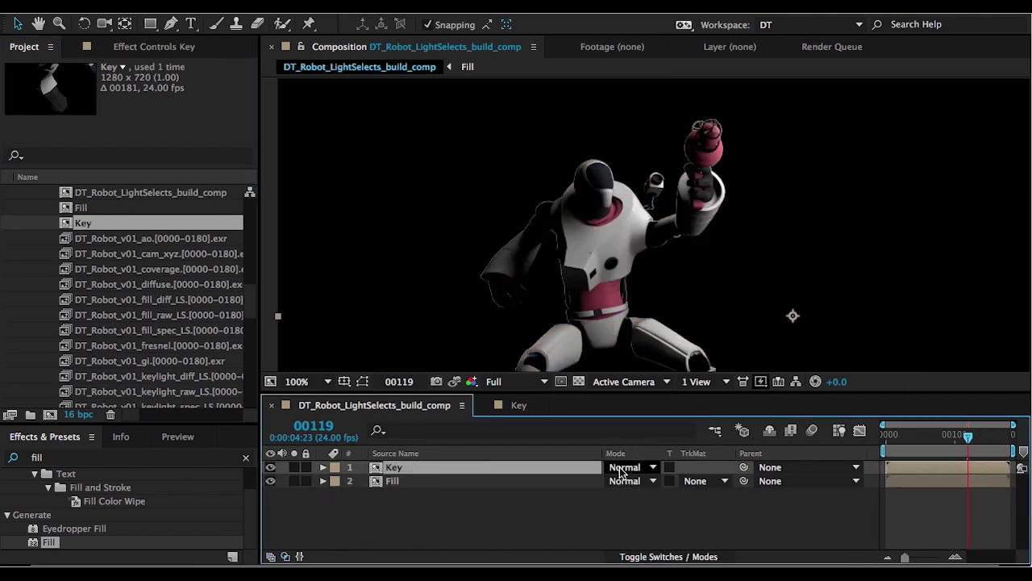
left_click(625, 467)
left_click(643, 569)
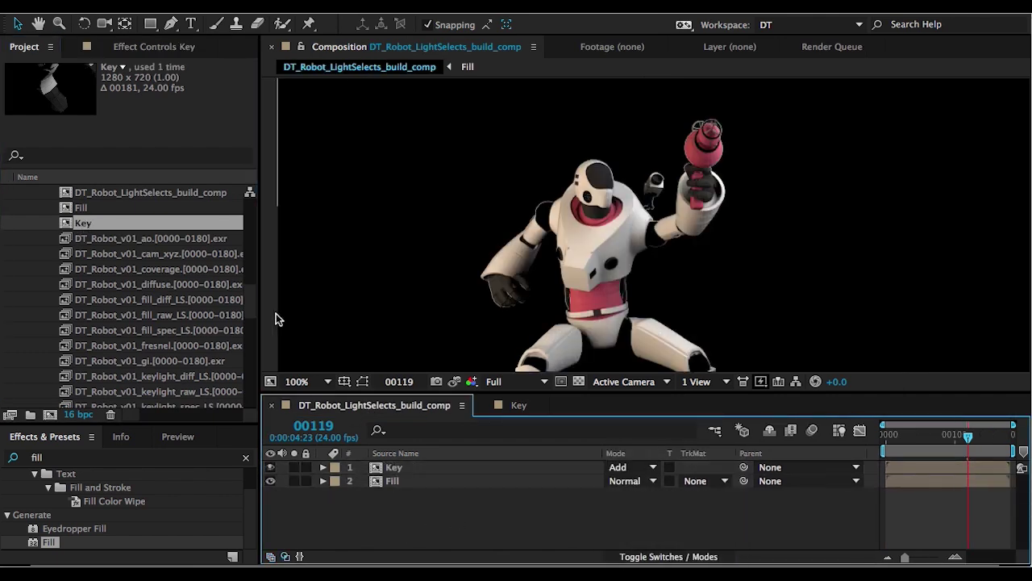
- Create a single composition from the robot's rim_diff_LS, rim_raw_LS and rim_spec_LS sequences and name it Rim
left_click_drag(253, 309, 251, 364)
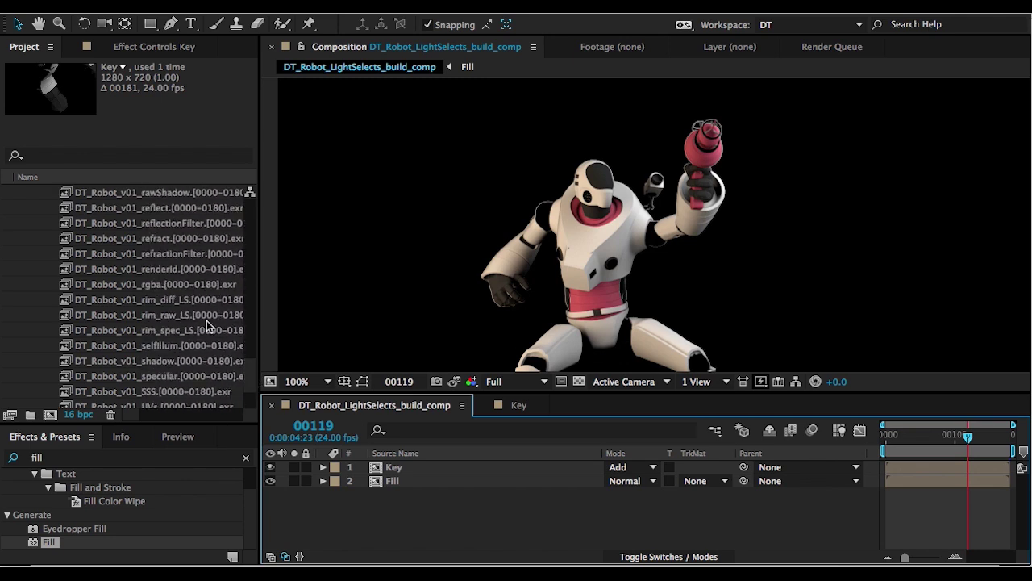
left_click(143, 300)
left_click(144, 326, "shift")
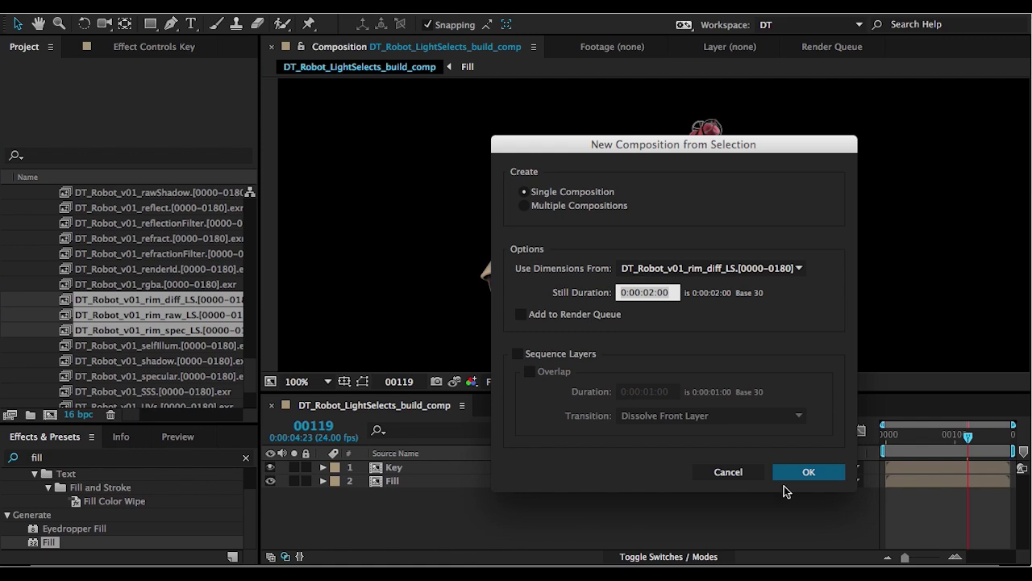
left_click(809, 472)
left_click(487, 535)
left_click_drag(473, 532, 426, 517)
key("ctrl+k")
type("Rim")
key("Return")
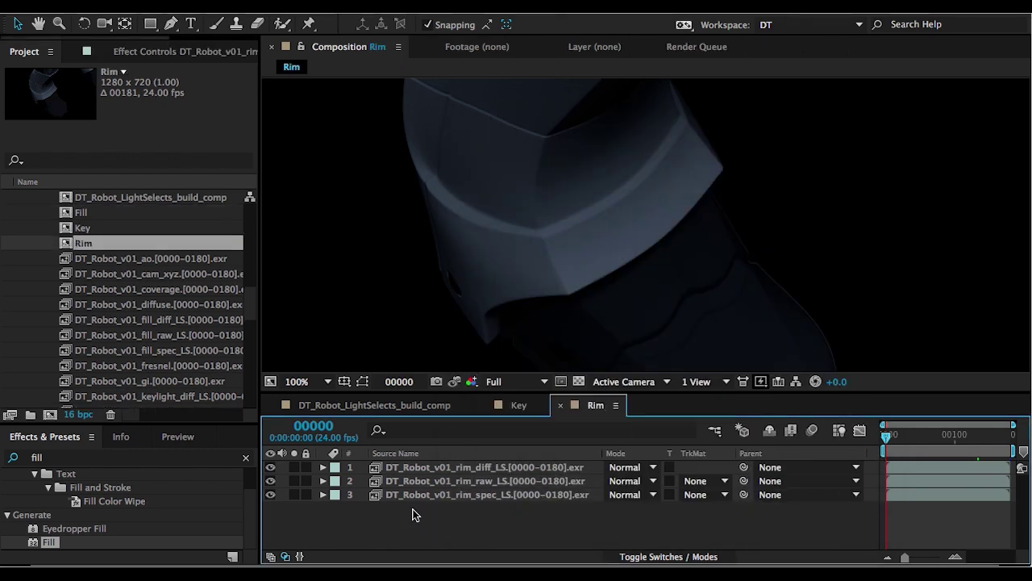
right_click(384, 523)
key("Escape")
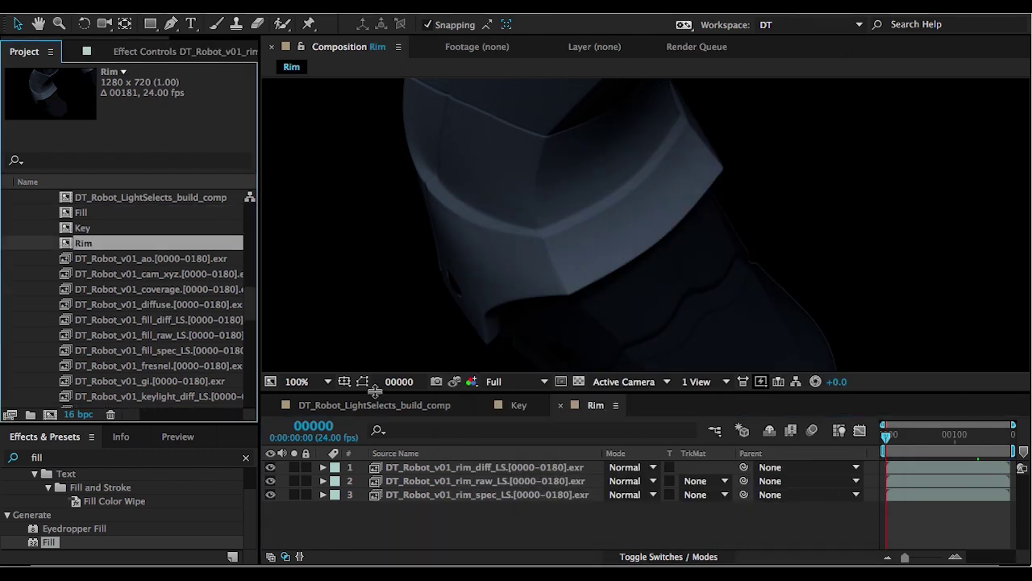
- Place the Rim composition above Key in DT_Robot_LightSelects_build_comp and set its blending mode to Add
left_click(374, 404)
left_click_drag(78, 237, 404, 468)
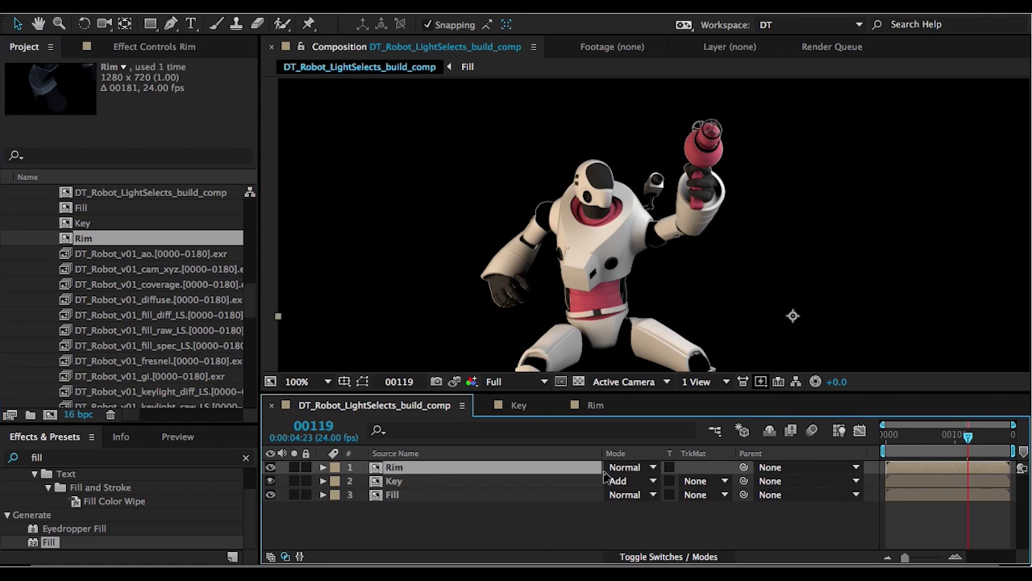
left_click(625, 467)
left_click(632, 579)
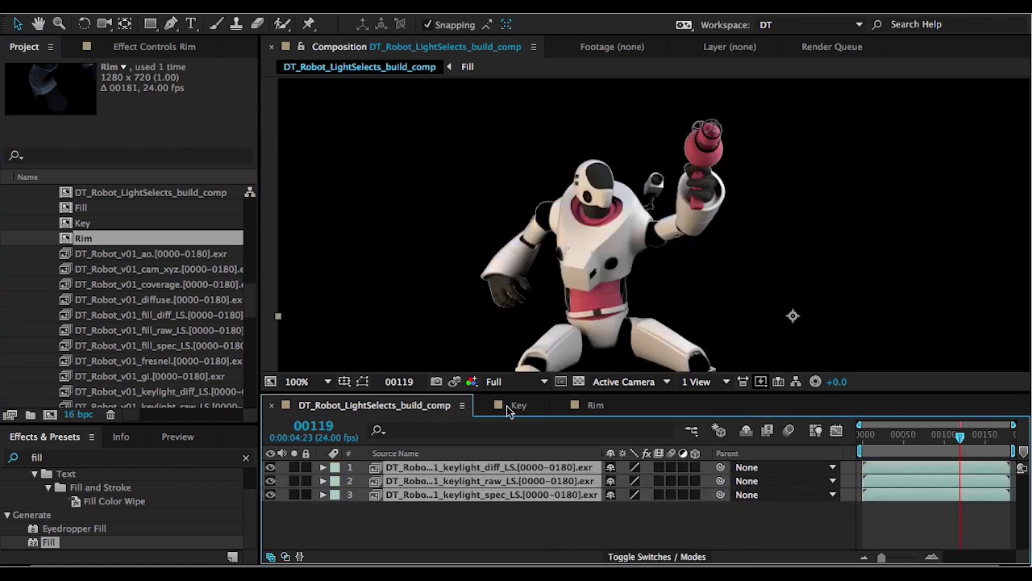
- Solo the diffuse layer inside each of the Key, Rim and Fill compositions, and return to DT_Robot_LightSelects_build_comp
left_click(513, 408)
left_click(410, 518)
left_click(294, 468)
left_click(569, 406)
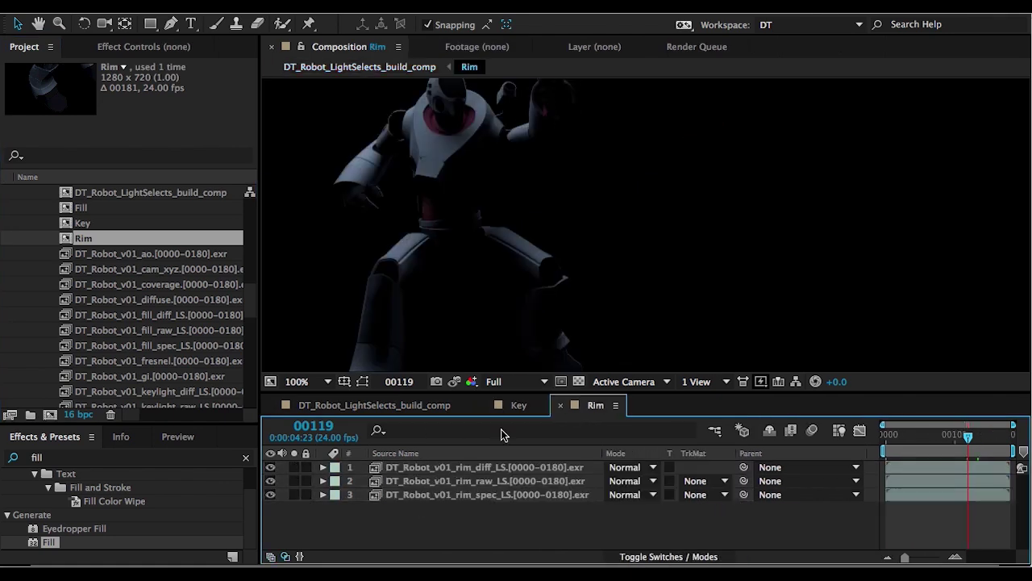
left_click(294, 468)
left_click(328, 407)
double_click(387, 488)
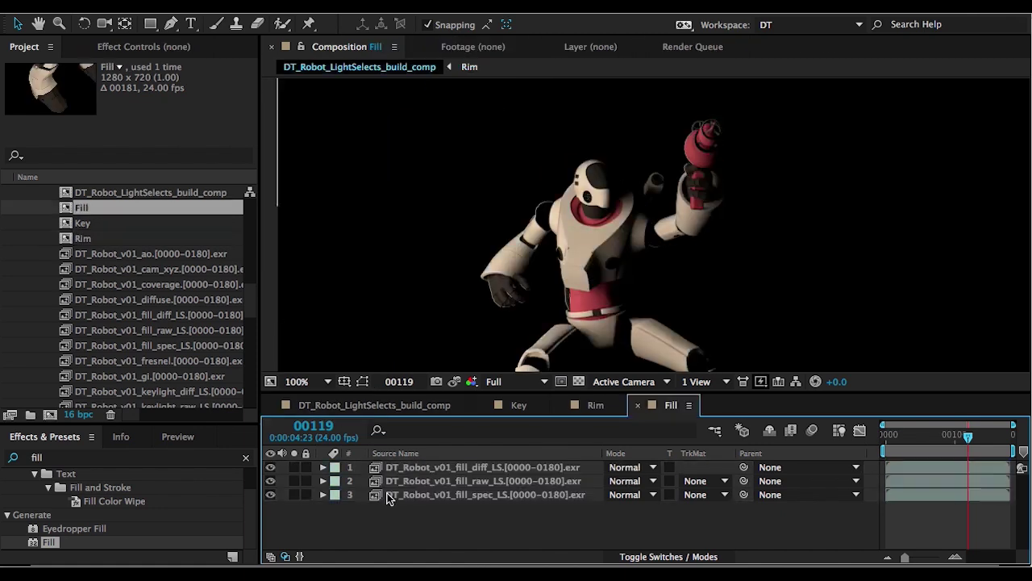
left_click(339, 406)
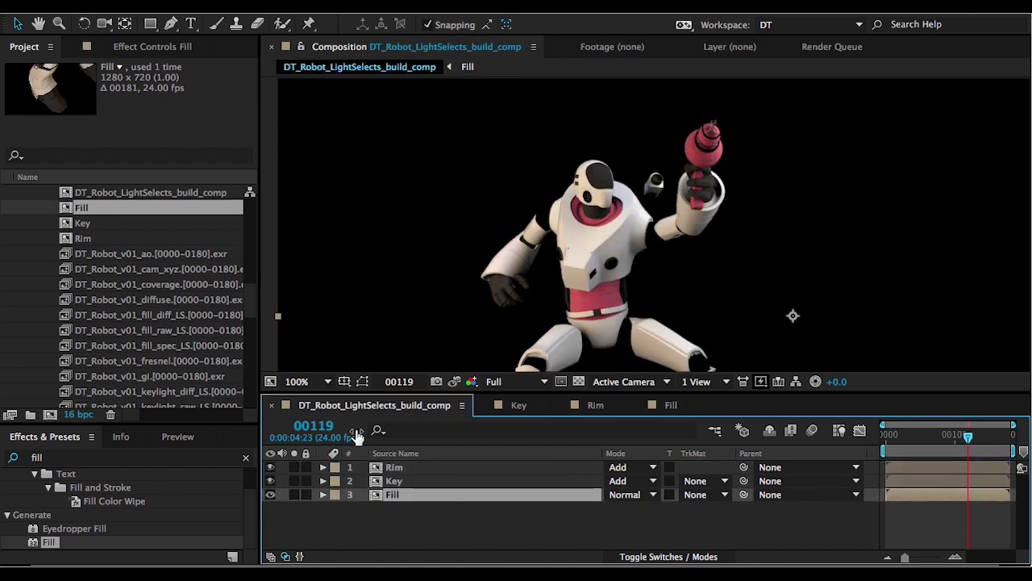
left_click(488, 520)
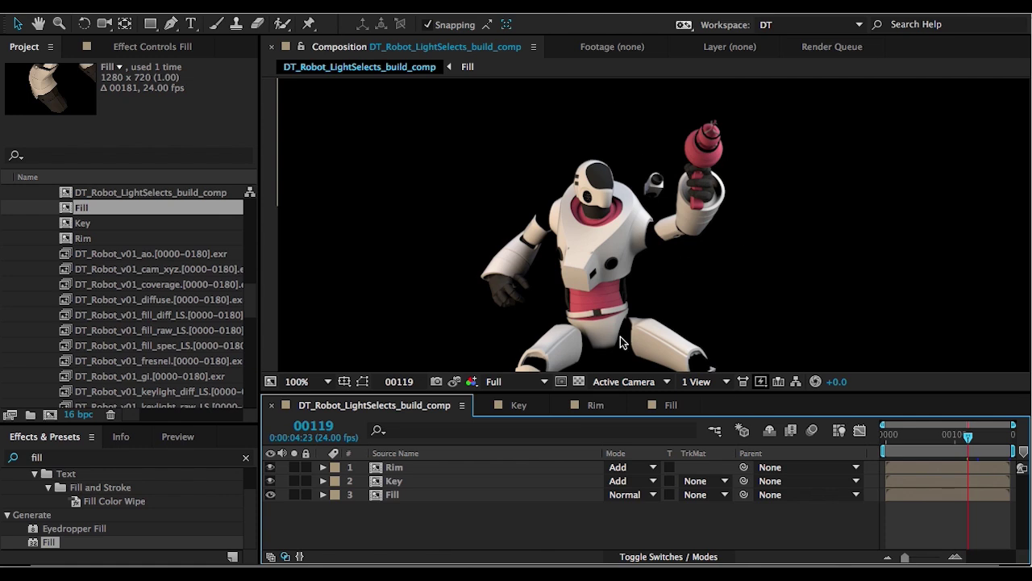
- Solo the Fill, Key and Rim layers to examine each light's contribution, and restore the view of all three
left_click(293, 495)
left_click(293, 481, "alt")
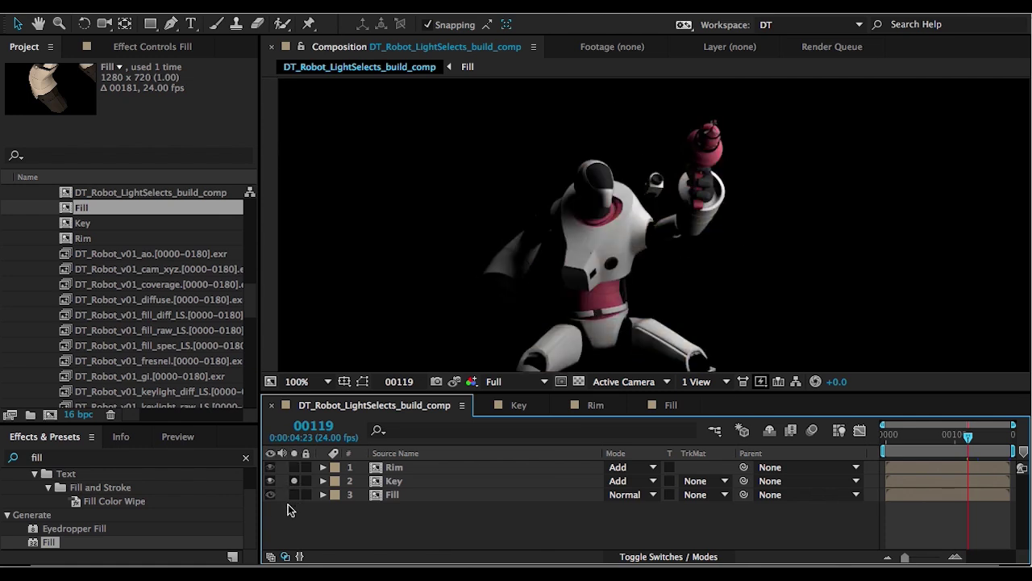
left_click(294, 468)
left_click(293, 480)
left_click(293, 468)
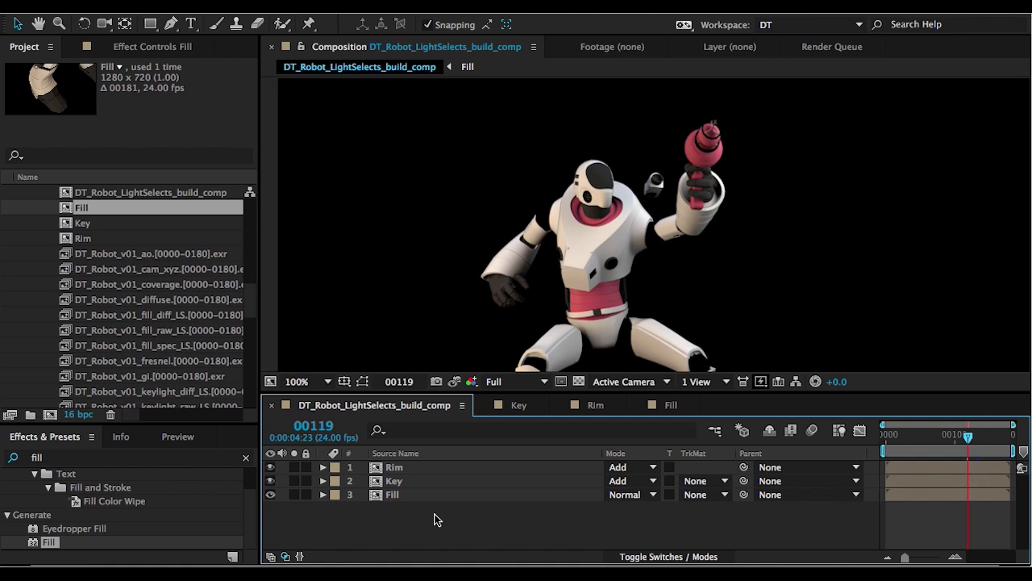
- Compare the contents of the Key, Rim and Fill compositions, and return to DT_Robot_LightSelects_build_comp
left_click(517, 403)
left_click(584, 403)
left_click(659, 407)
left_click(598, 407)
left_click(542, 409)
left_click(596, 410)
left_click(649, 406)
left_click(584, 404)
left_click(519, 405)
left_click(595, 404)
left_click(671, 405)
left_click(595, 405)
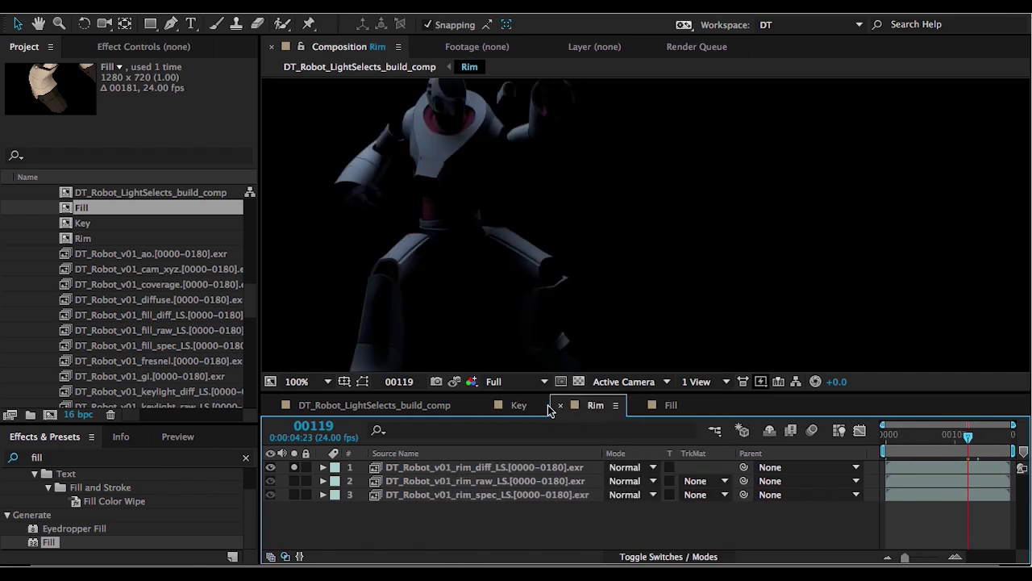
left_click(519, 405)
left_click(598, 404)
left_click(423, 410)
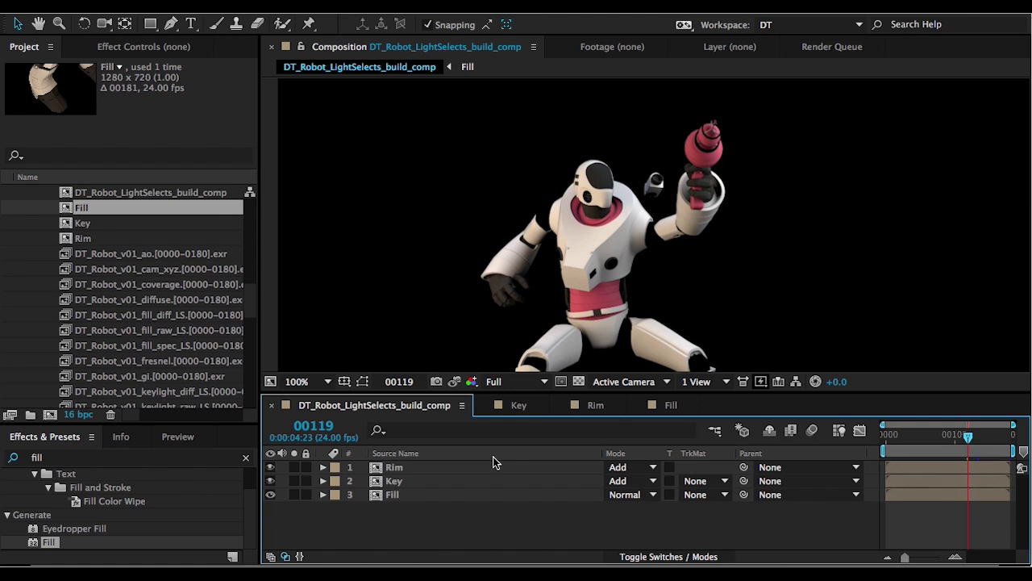
- Solo the raw light layer inside each of the Key, Rim and Fill compositions
left_click(519, 405)
left_click(294, 481)
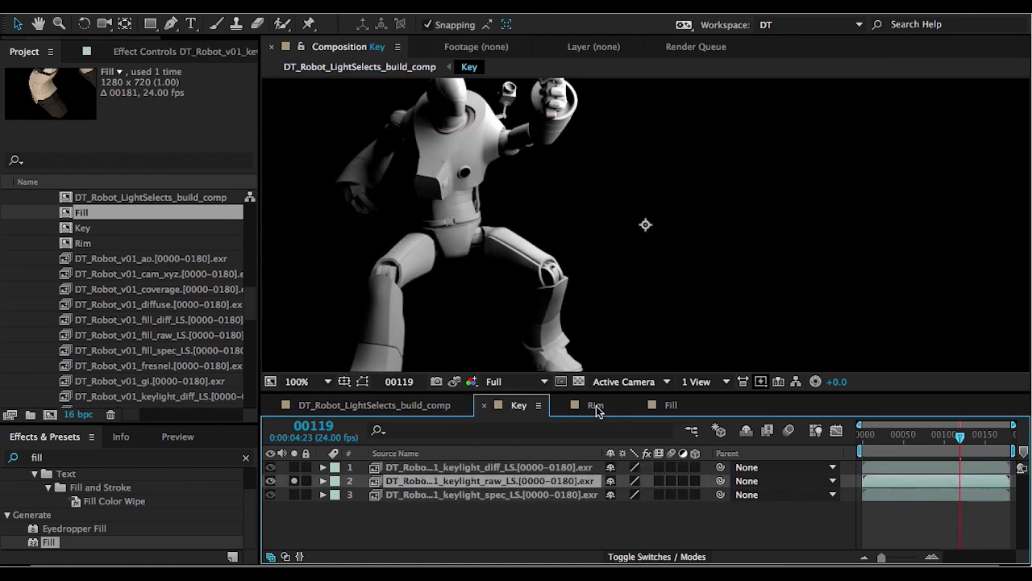
left_click(596, 405)
left_click(295, 480)
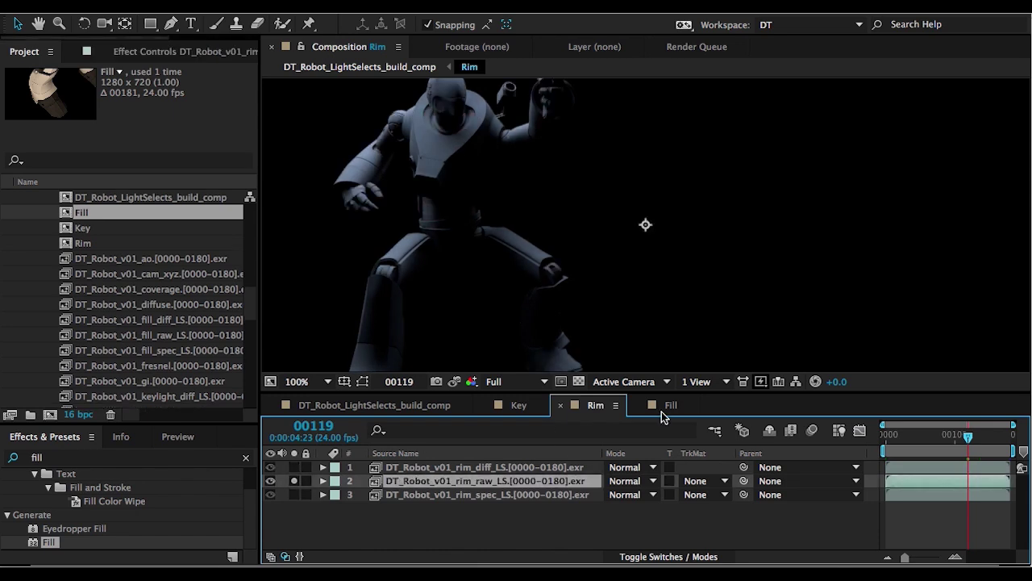
left_click(666, 404)
left_click(294, 480)
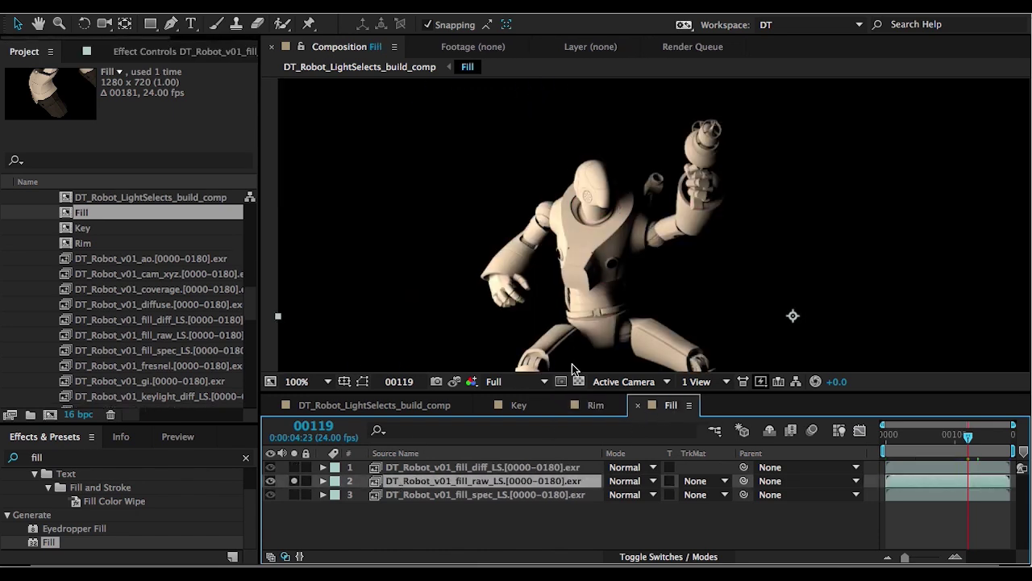
- Compare the raw lighting of the Rim, Key and Fill compositions, and return to DT_Robot_LightSelects_build_comp
left_click(566, 405)
left_click(525, 406)
left_click(584, 403)
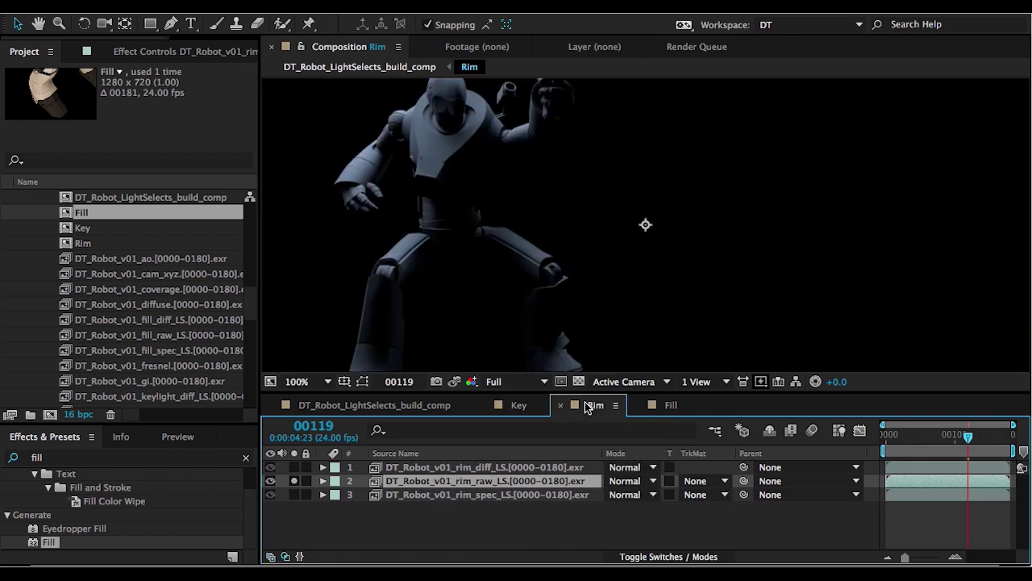
left_click(654, 406)
left_click(525, 406)
left_click(591, 406)
left_click(536, 406)
left_click(596, 406)
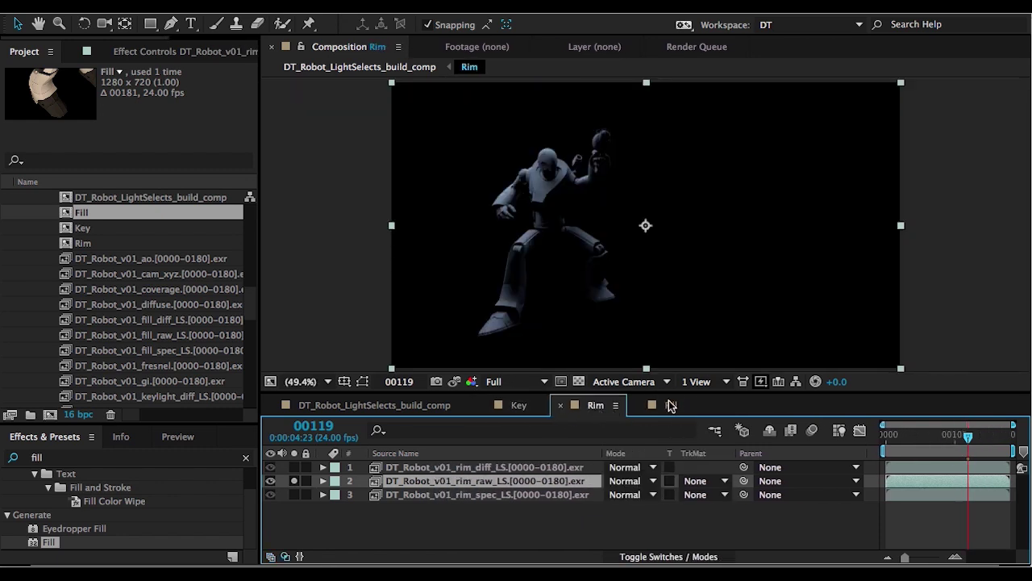
left_click(669, 405)
left_click(425, 408)
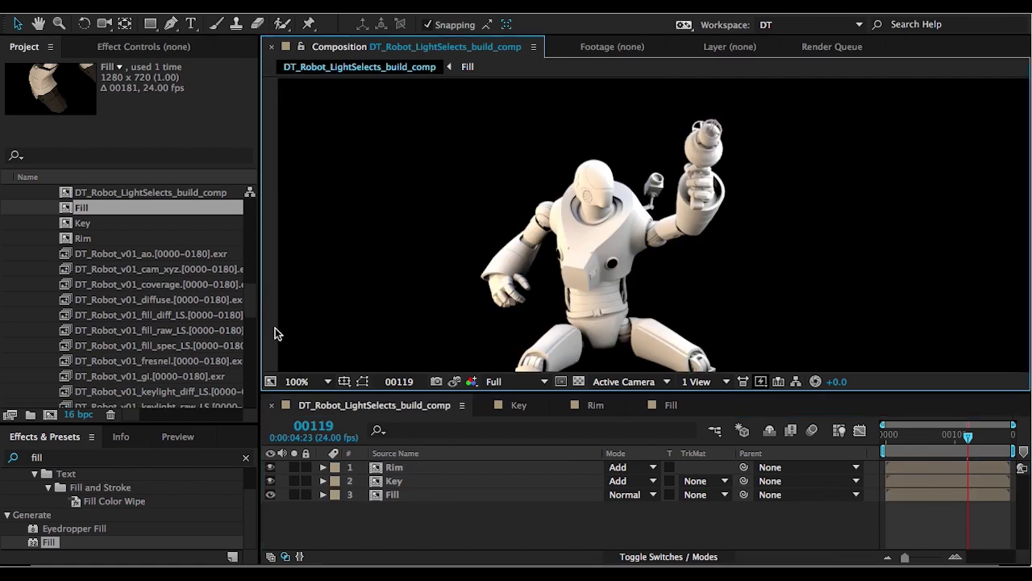
- Move the Fill, Key and Rim compositions into the Precomps folder
key("shift+slash")
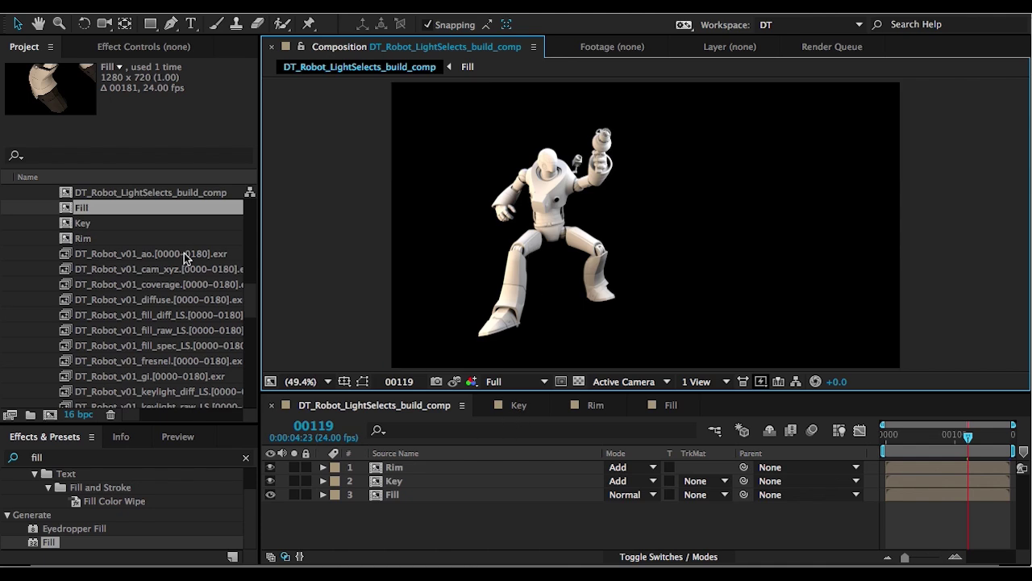
mouse_move(248, 302)
left_mouse_down()
mouse_move(251, 274)
mouse_move(250, 282)
left_mouse_up()
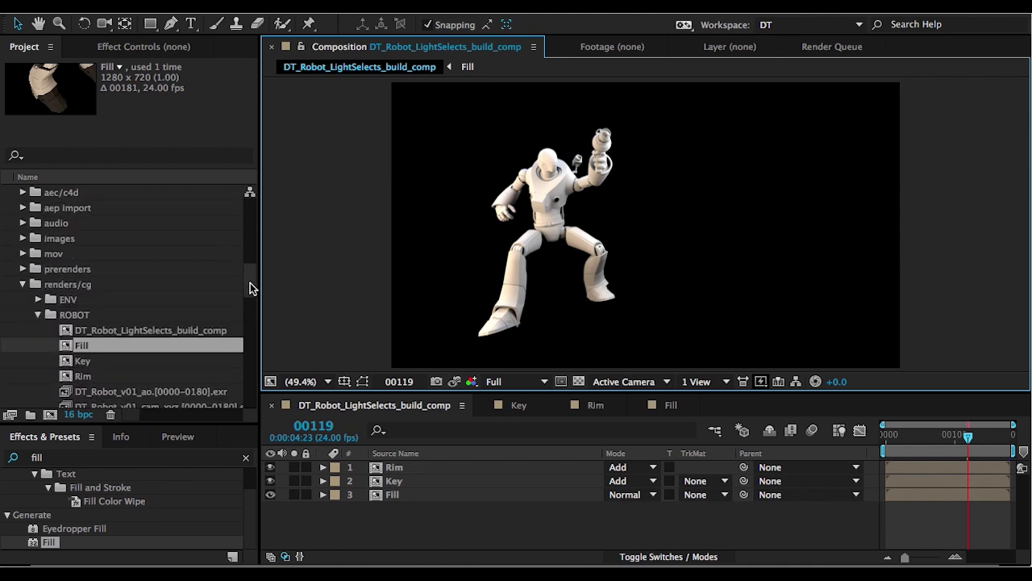
left_click_drag(103, 369, 64, 300)
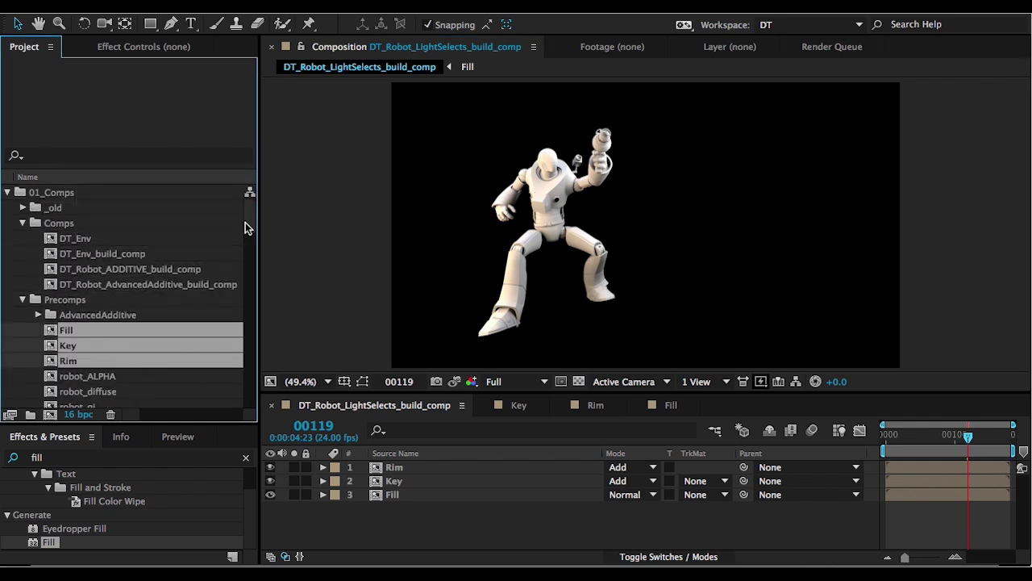
- Place the robot_diffuse precomp above Rim in DT_Robot_LightSelects_build_comp and set its blending mode to Multiply
scroll(251, 226, "down", 3)
left_click_drag(91, 345, 419, 471)
left_click(621, 468)
left_click(637, 532)
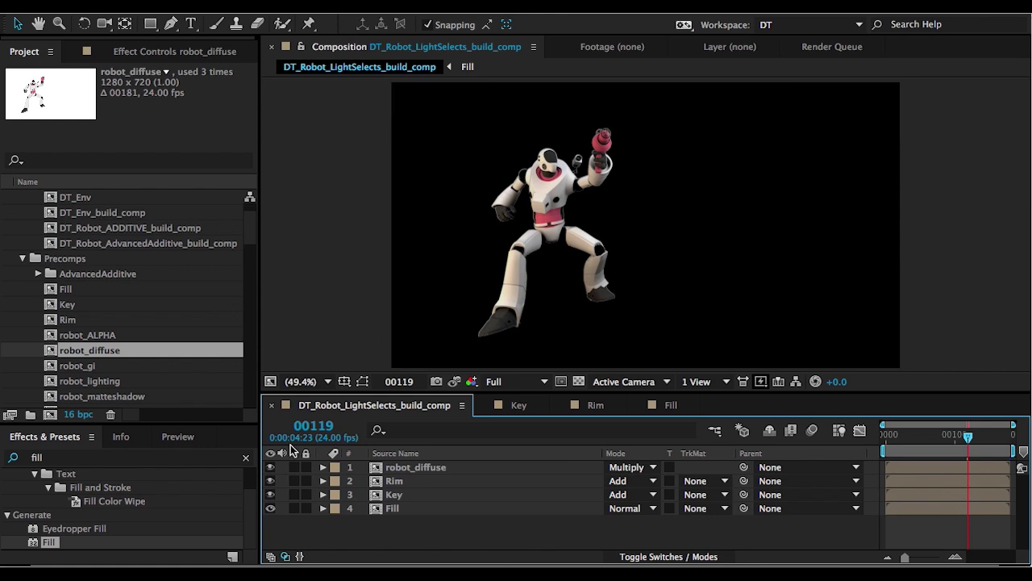
- Find the Unpremultiply preset by searching the effects for "unpre" and apply it to the robot_diffuse layer
scroll(242, 226, "down", 2)
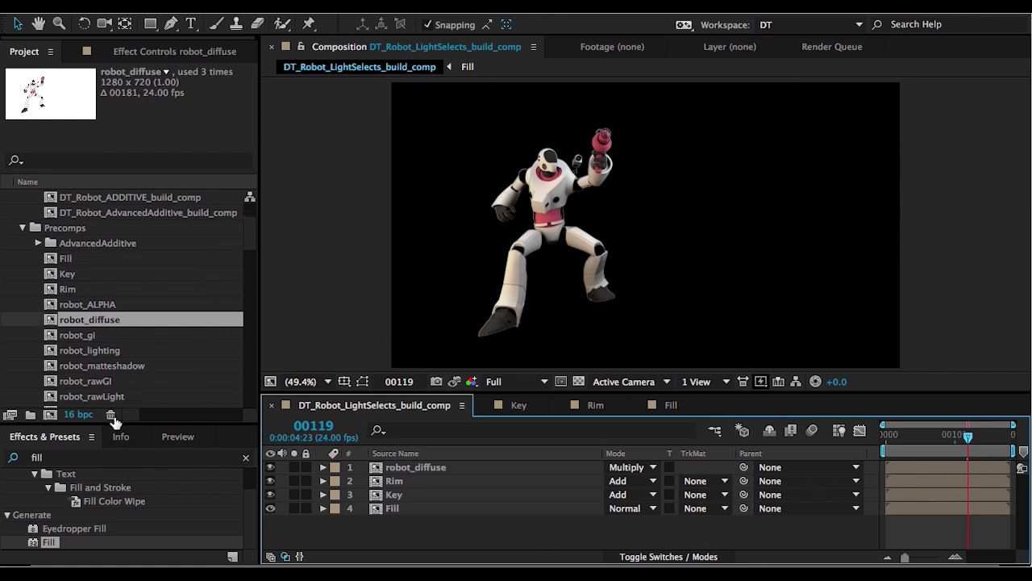
left_click(89, 457)
type("unpre")
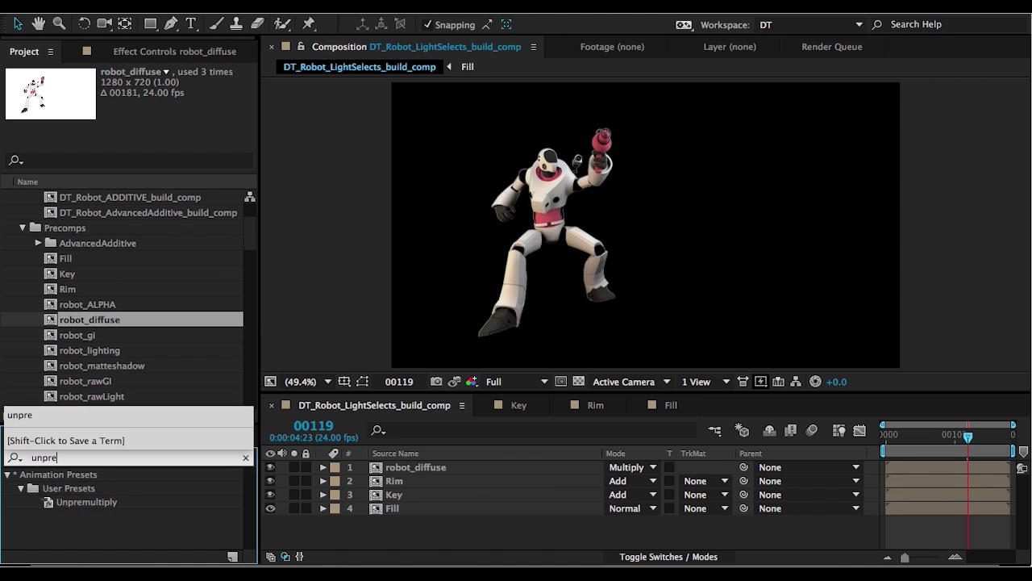
left_click_drag(86, 502, 361, 491)
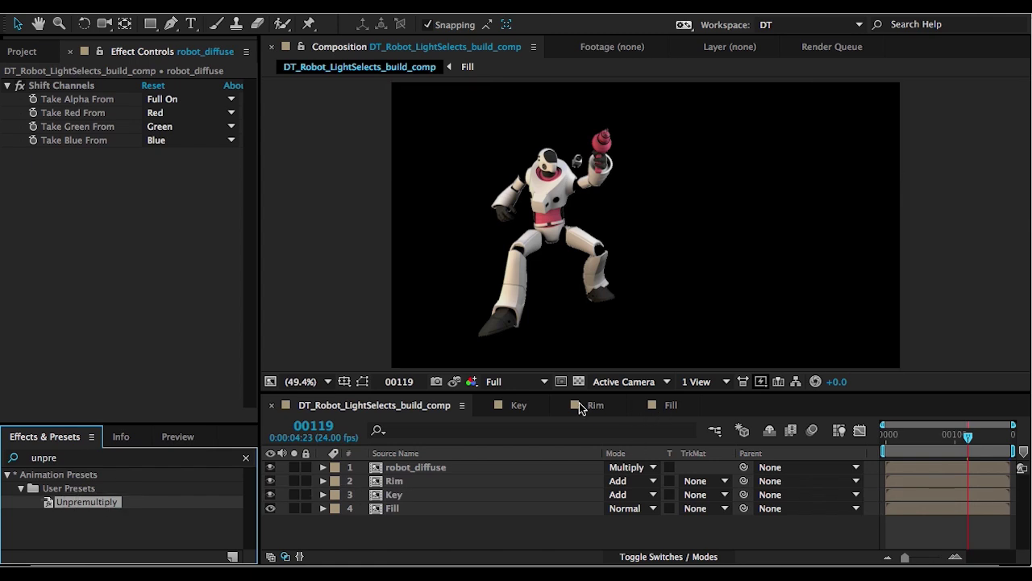
- Apply Unpremultiply to the raw layers in Rim, Key and Fill, remove the unused diffuse and specular layers, and return to DT_Robot_LightSelects_build_comp
double_click(408, 483)
left_click_drag(87, 502, 456, 486)
left_click(519, 405)
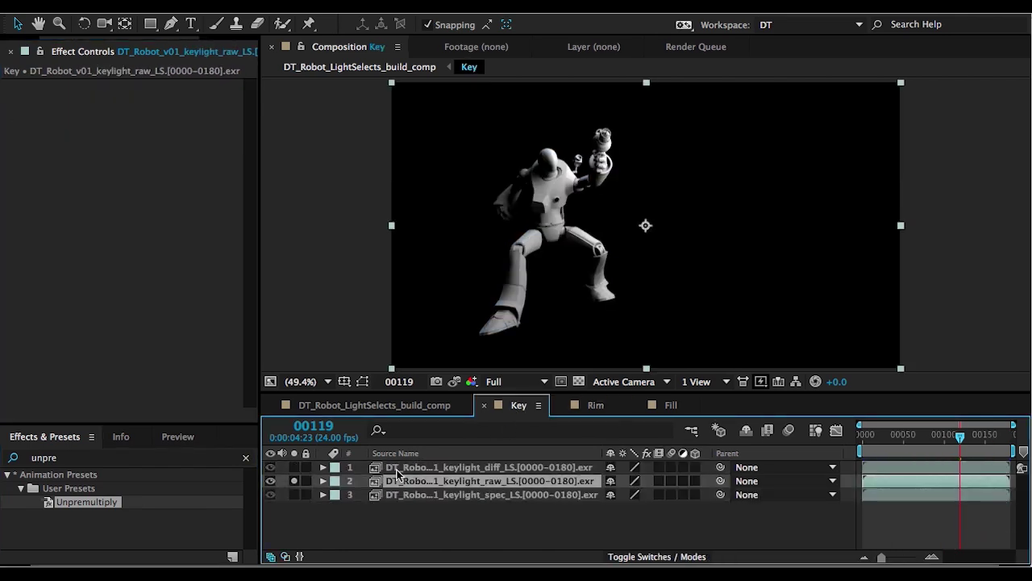
left_click_drag(89, 507, 426, 482)
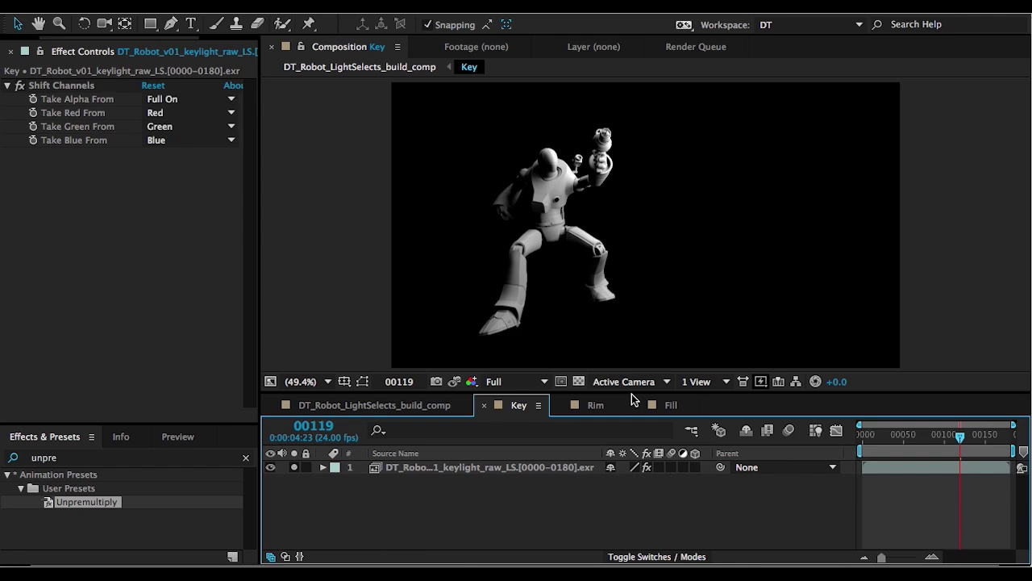
left_click(671, 405)
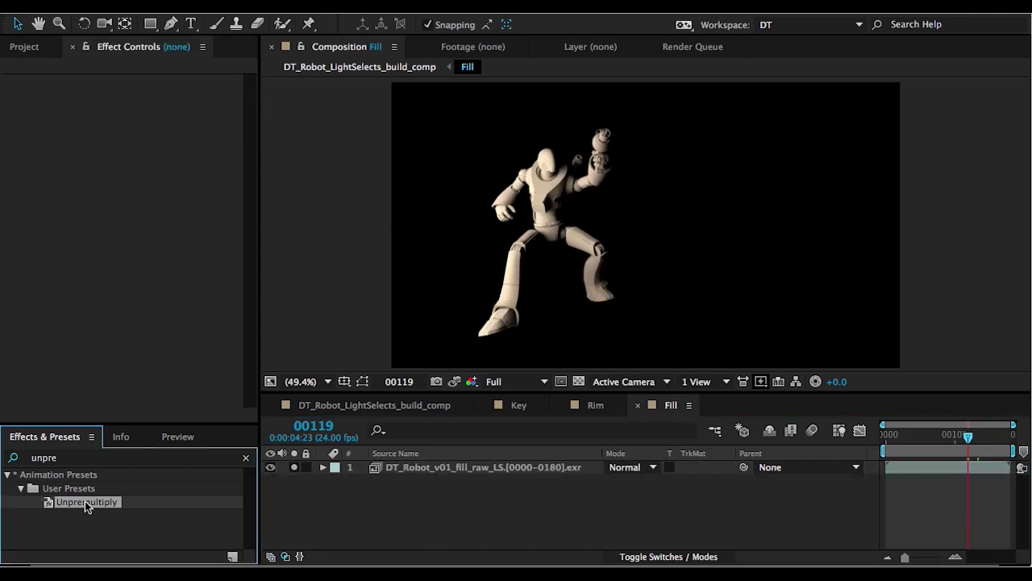
left_click_drag(85, 501, 392, 467)
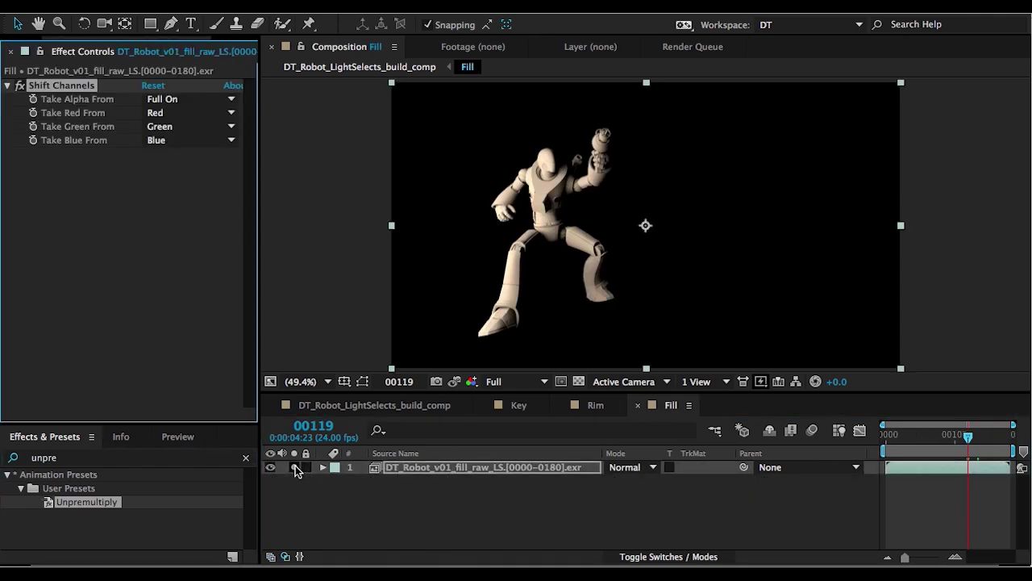
left_click(596, 405)
left_click(516, 405)
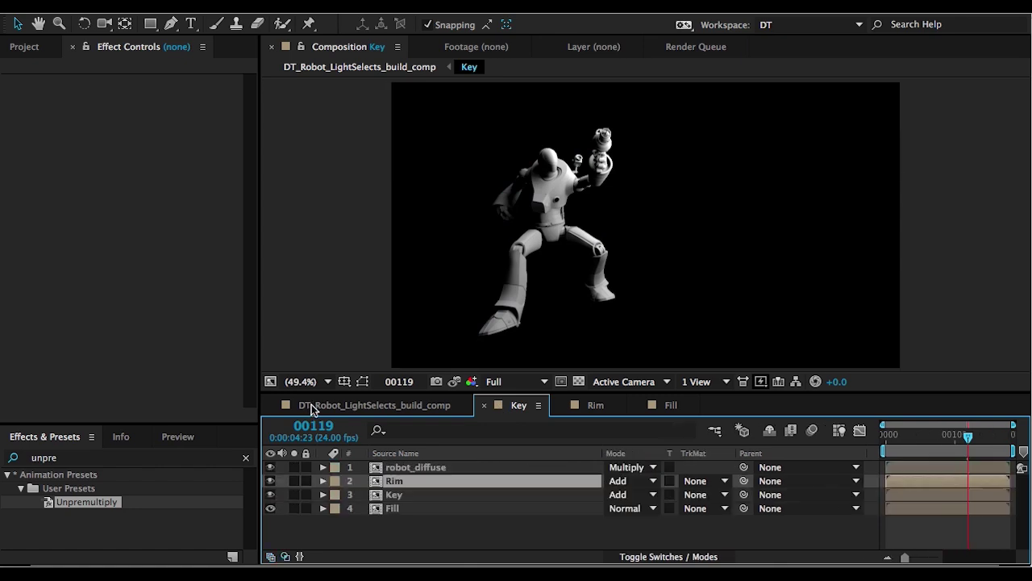
left_click(315, 405)
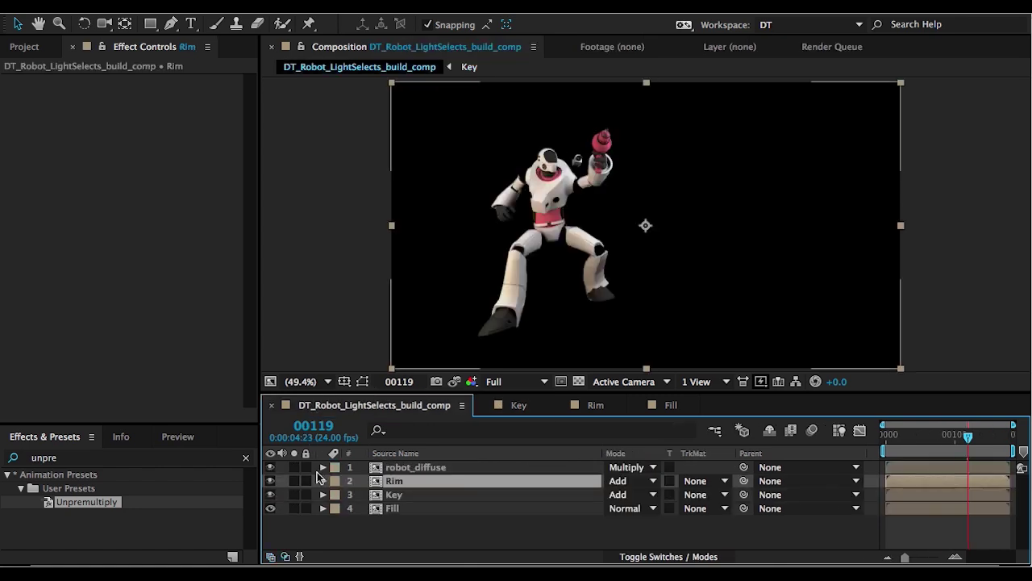
- Place the robot_gi precomp above robot_diffuse with Add blending, and apply the Unpremultiply preset to it
left_click(36, 48)
scroll(249, 232, "down", 4)
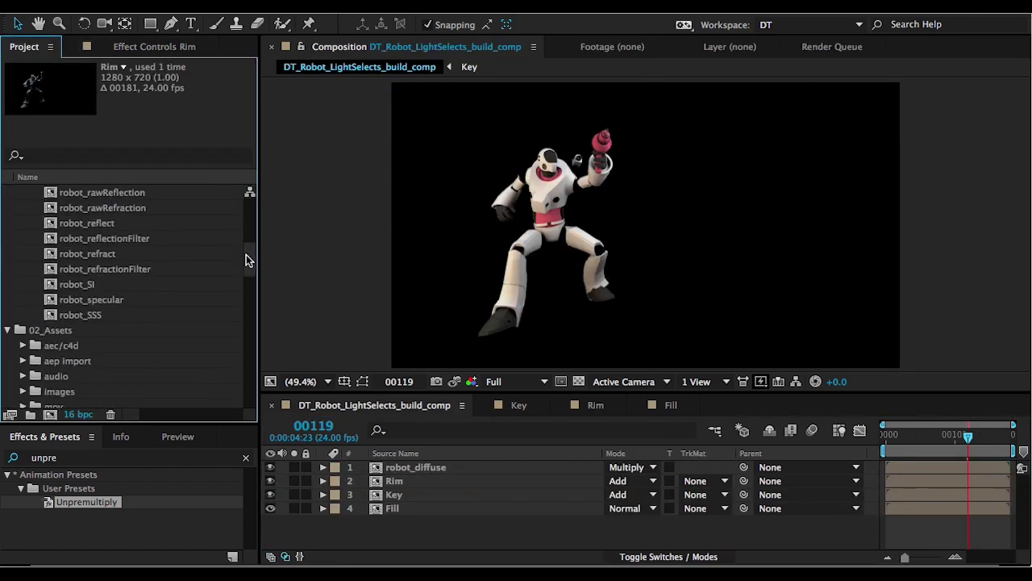
scroll(246, 260, "up", 1)
left_click_drag(78, 195, 379, 468)
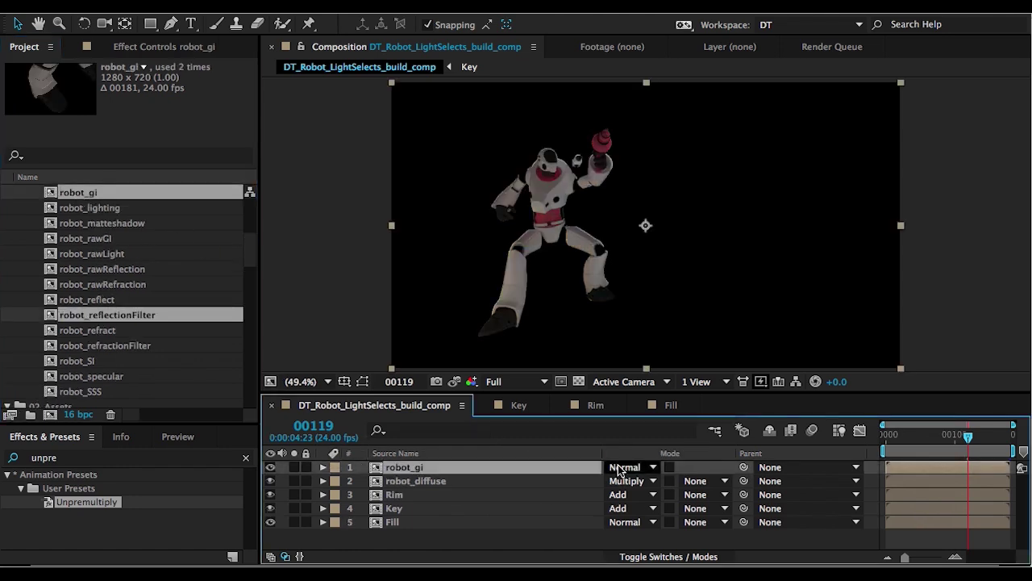
left_click(621, 472)
left_click(633, 564)
left_click_drag(86, 500, 410, 466)
- Create a single new composition from the fill_spec_LS and keylight_spec_LS image sequences
left_click(46, 54)
left_click_drag(253, 277, 253, 309)
scroll(252, 309, "down", 1)
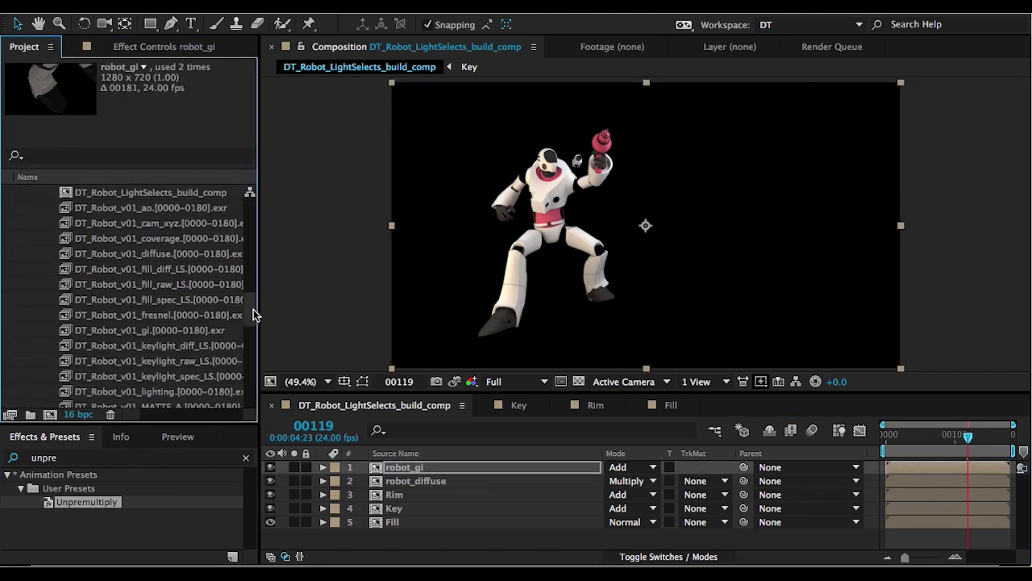
left_click(192, 300)
scroll(247, 320, "down", 1)
scroll(246, 321, "down", 2)
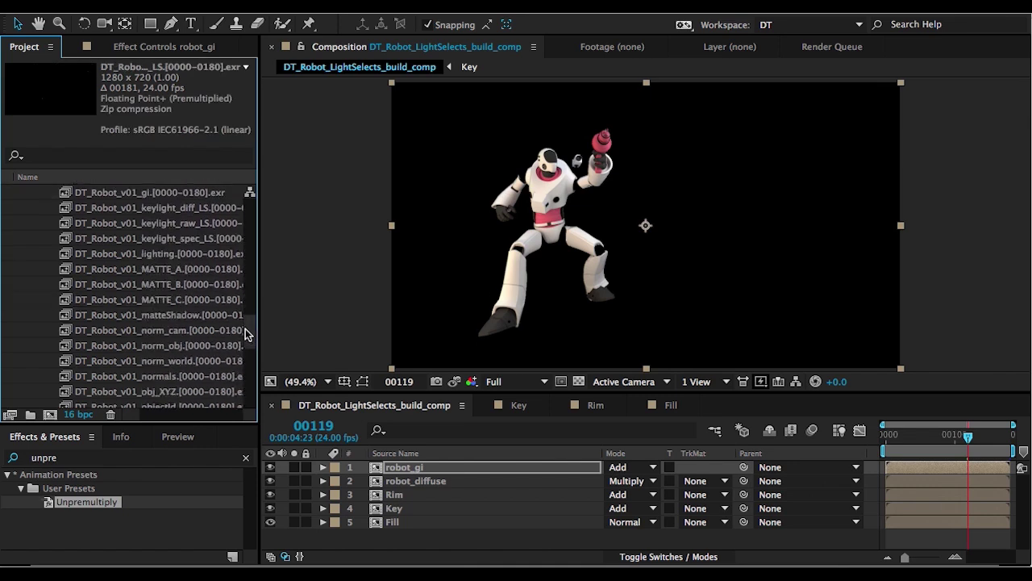
left_click(196, 251)
scroll(247, 347, "down", 4)
scroll(250, 367, "down", 2)
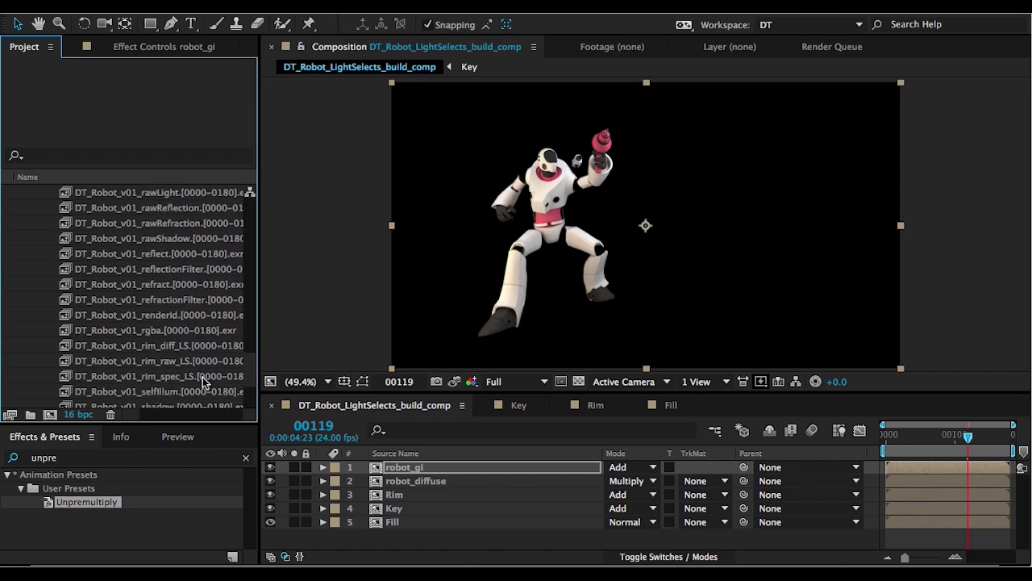
left_click(163, 377)
left_click_drag(119, 375, 50, 415)
key("Return")
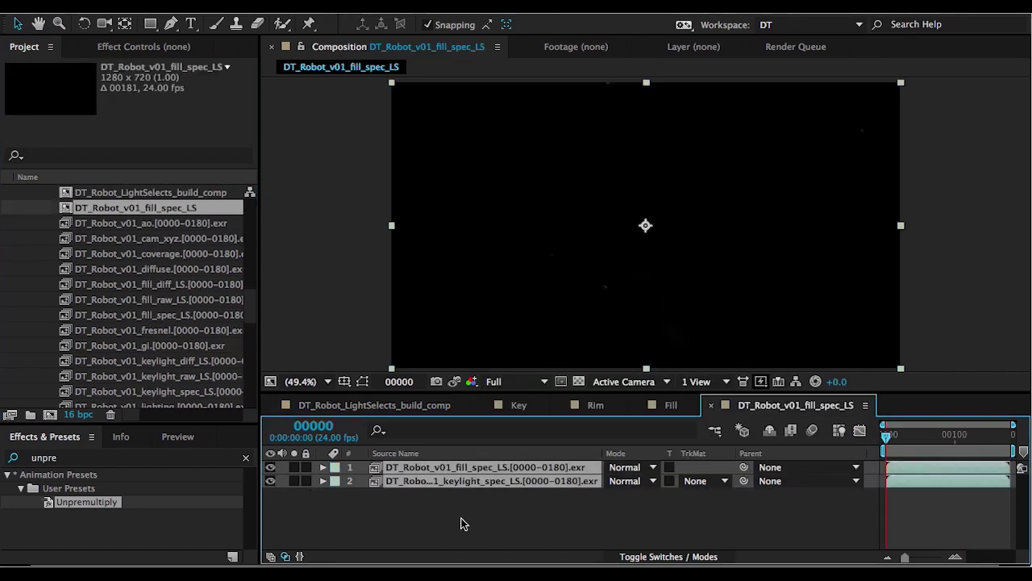
- Rename the new specular composition to Spec_LightSelects in its composition settings
key("ctrl+k")
type("Spec_LightSelects")
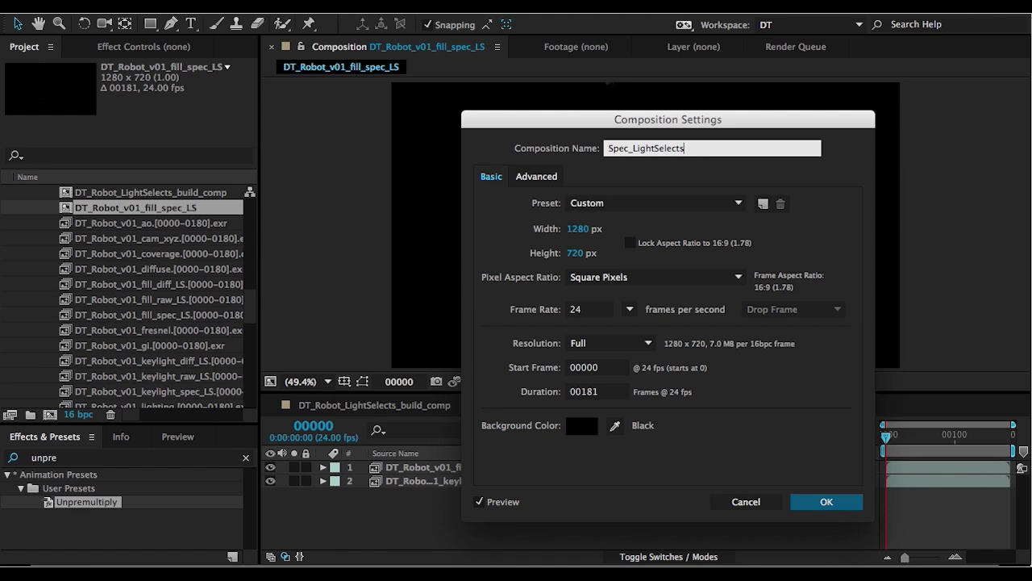
key("Return")
- Add the rim_spec_LS sequence on top in Spec_LightSelects and set the rim and fill specular layers to Add blending
left_click_drag(256, 309, 251, 377)
left_click_drag(189, 335, 411, 471)
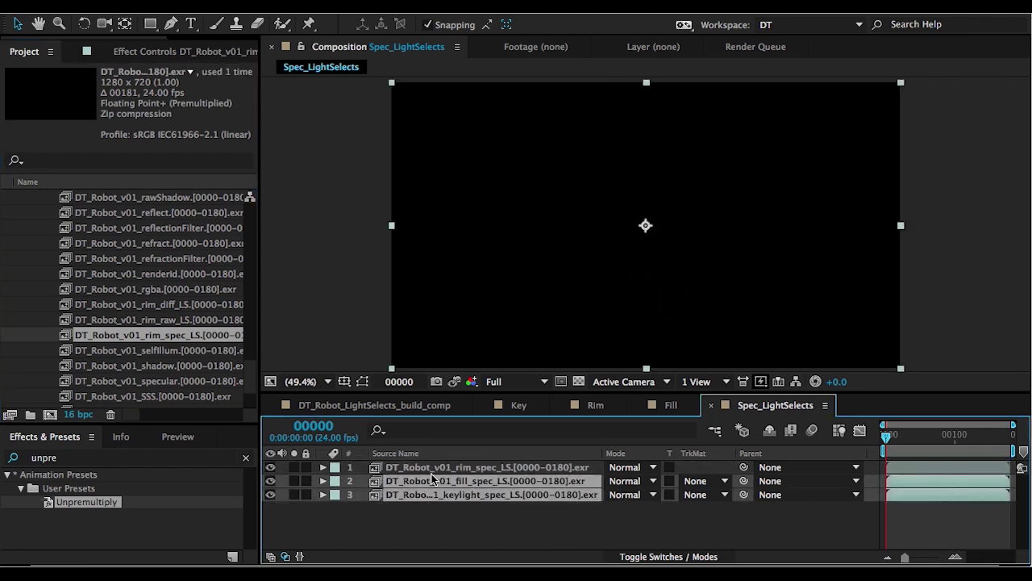
left_click(633, 467)
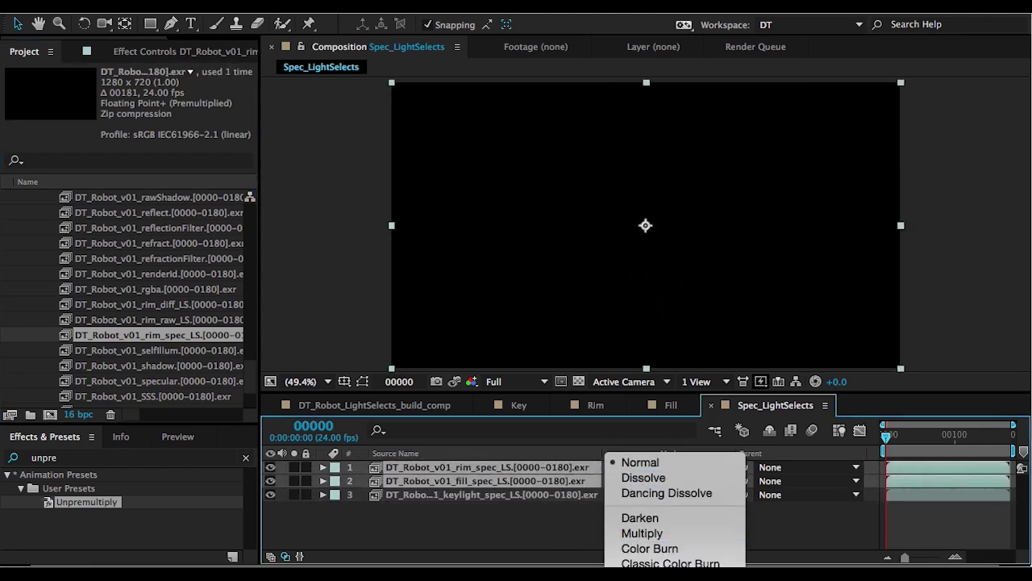
left_click(632, 579)
- Inspect the combined specular layers at frame 135 with a temporary viewer exposure adjustment, and reset the exposure
left_click_drag(936, 438, 980, 438)
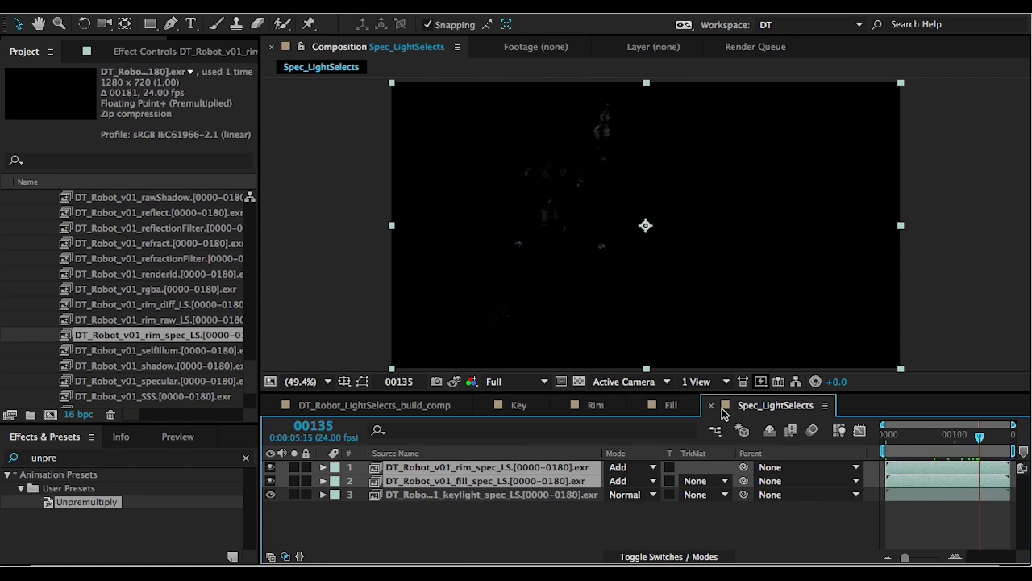
left_click_drag(836, 382, 813, 395)
left_click(815, 382)
- Apply the Unpremultiply preset to all three specular layers in Spec_LightSelects, and return to DT_Robot_LightSelects_build_comp
left_click_drag(149, 494, 410, 476)
left_click_drag(70, 501, 403, 481)
left_click_drag(86, 501, 461, 494)
left_click(387, 404)
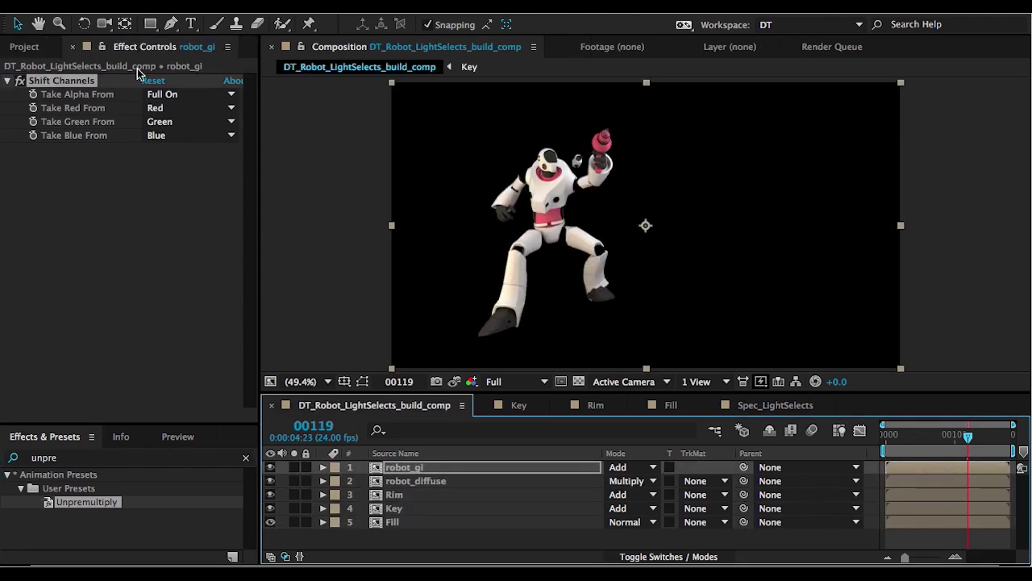
- Place Spec_LightSelects above robot_gi in DT_Robot_LightSelects_build_comp and set its blending mode to Add
left_click(32, 47)
scroll(245, 378, "up", 10)
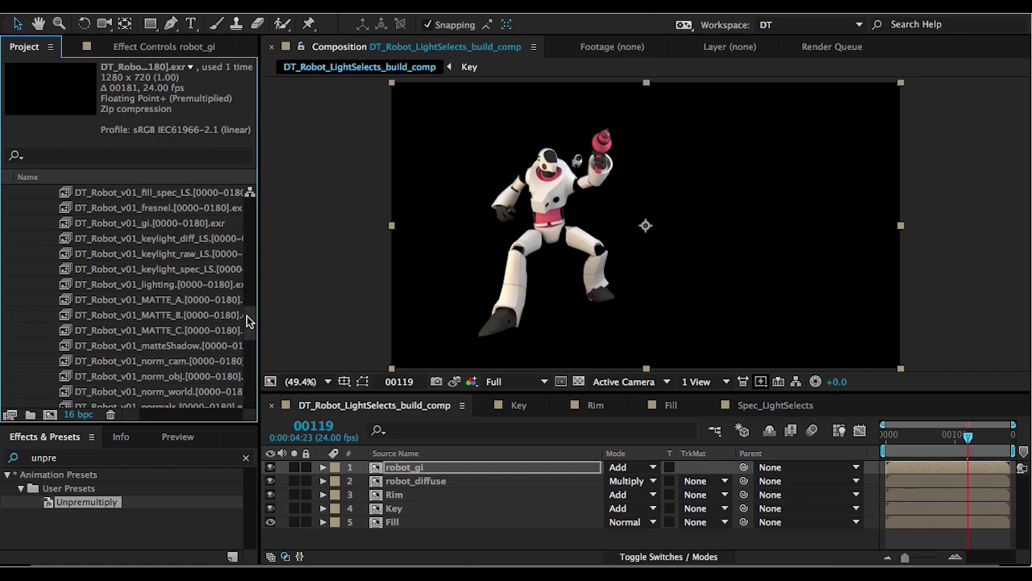
left_click(114, 361)
left_click_drag(315, 466, 422, 464)
left_click(631, 467)
left_click(632, 580)
- Try to add the reflect, refract, SSS and selfIllum EXR sequences above Spec_LightSelects, and delete the added layers
left_click_drag(250, 286, 166, 361)
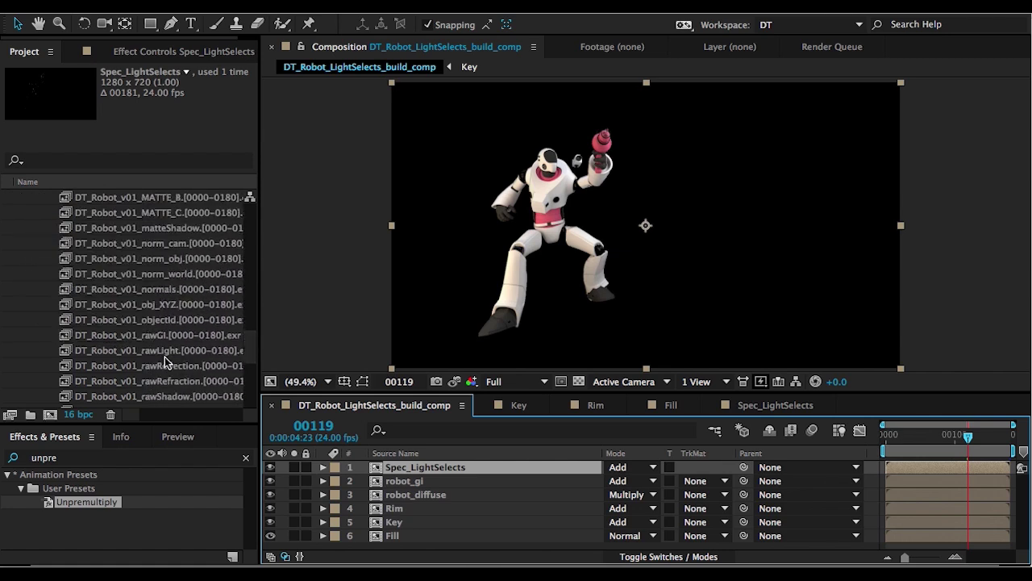
left_click_drag(249, 358, 249, 365)
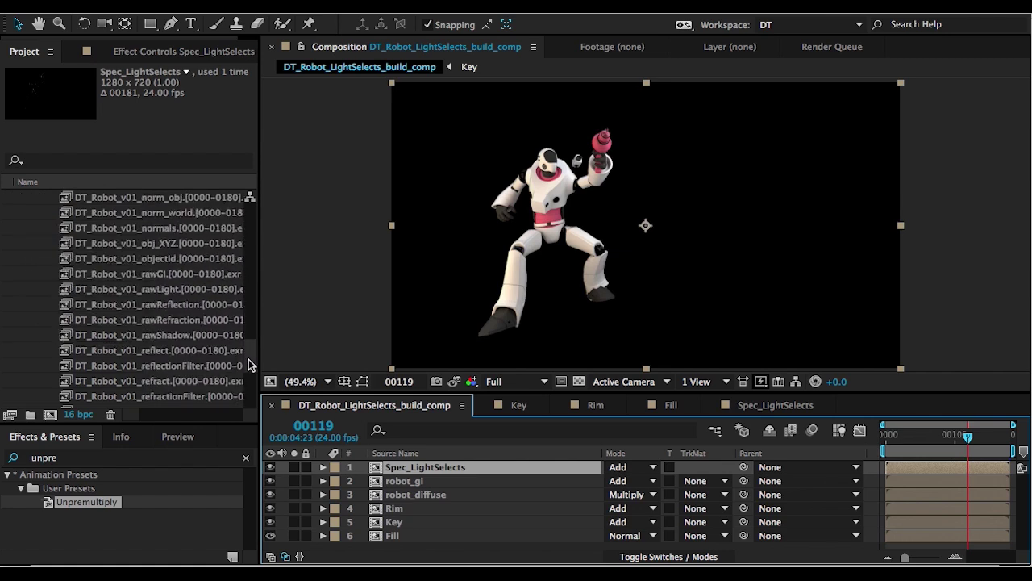
left_click(166, 356)
scroll(245, 364, "down", 2)
left_click(172, 352, "super")
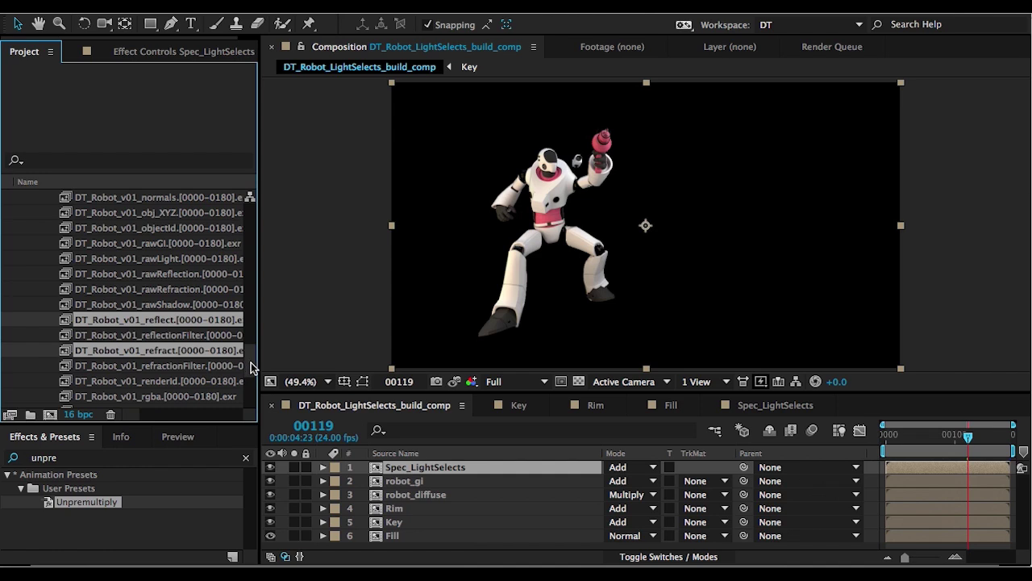
scroll(249, 365, "down", 3)
scroll(244, 369, "down", 7)
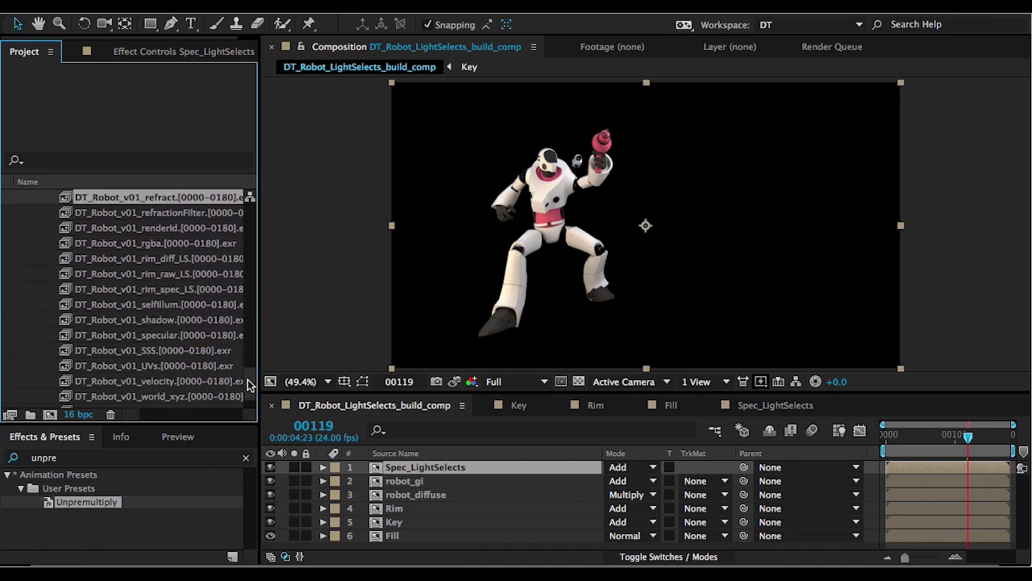
left_click(165, 350, "super")
left_click(170, 310, "super")
left_click_drag(158, 355, 609, 498)
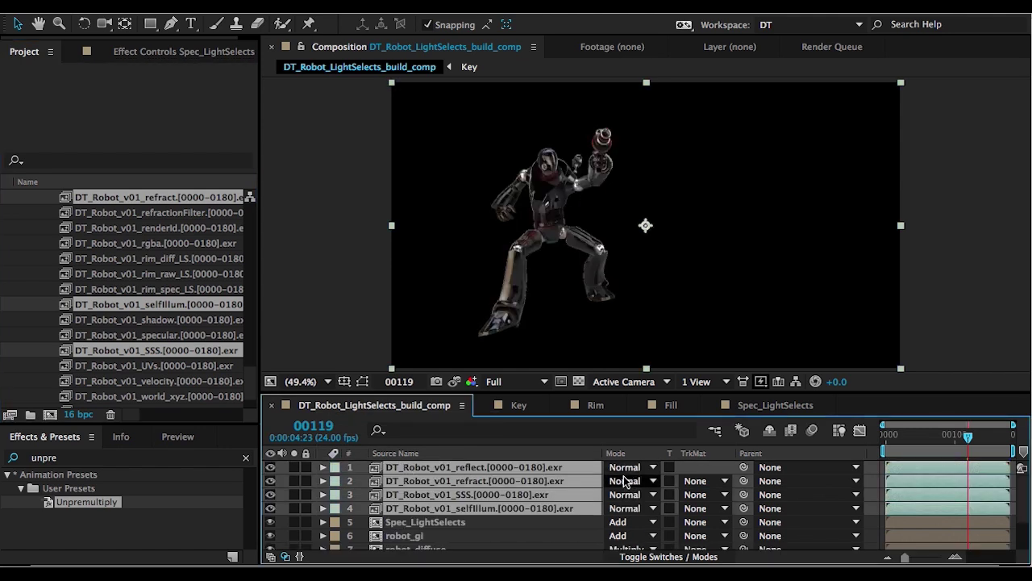
key("Delete")
left_click(245, 380)
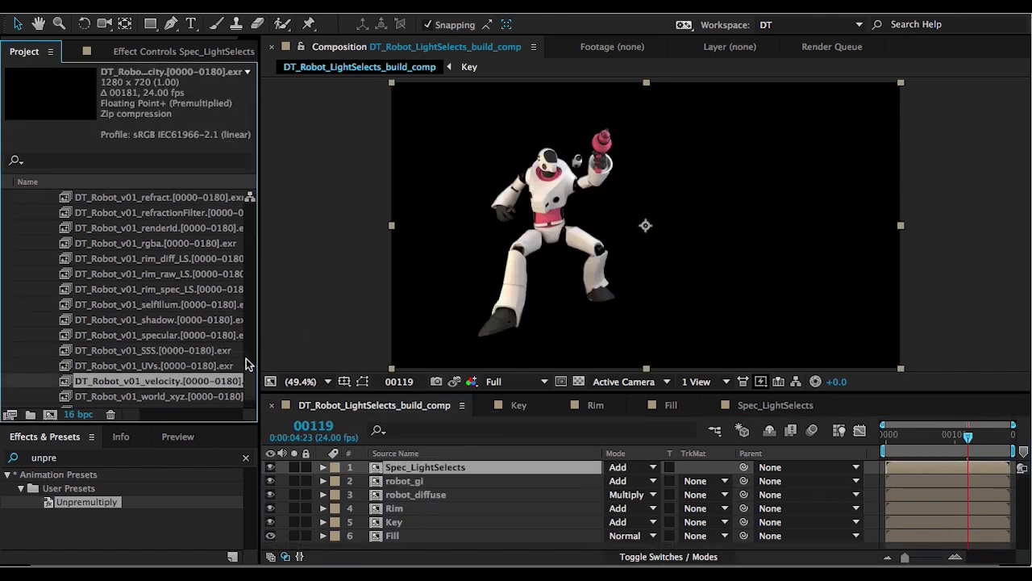
- Add the robot_reflect, robot_refract, robot_SI and robot_SSS precomps above Spec_LightSelects and set all four to Add blending
left_click_drag(249, 364, 250, 258)
left_click(88, 259)
left_click(87, 289, "ctrl")
left_click(88, 320, "ctrl")
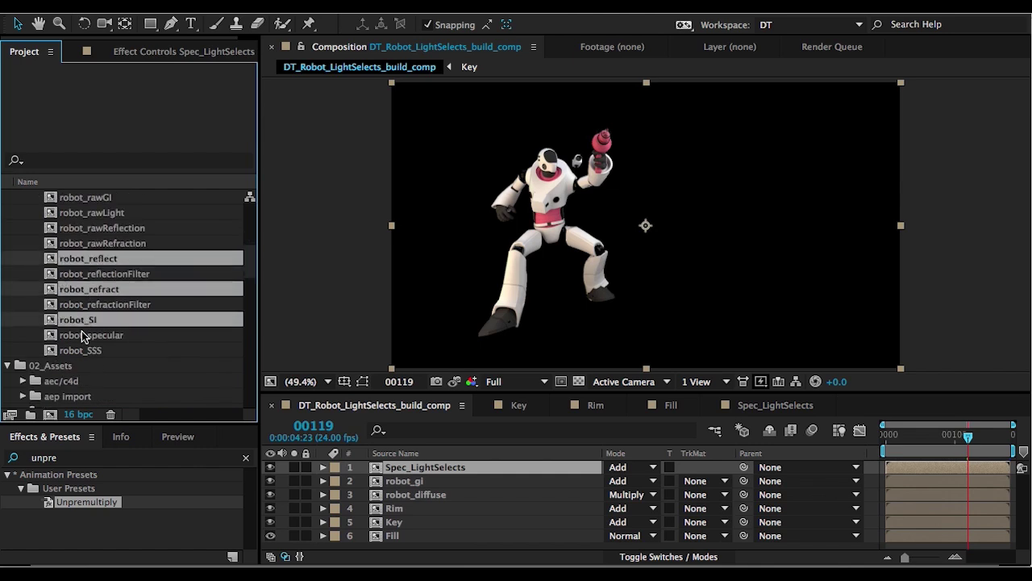
left_click(83, 351, "ctrl")
left_click_drag(81, 355, 380, 463)
left_click(618, 467)
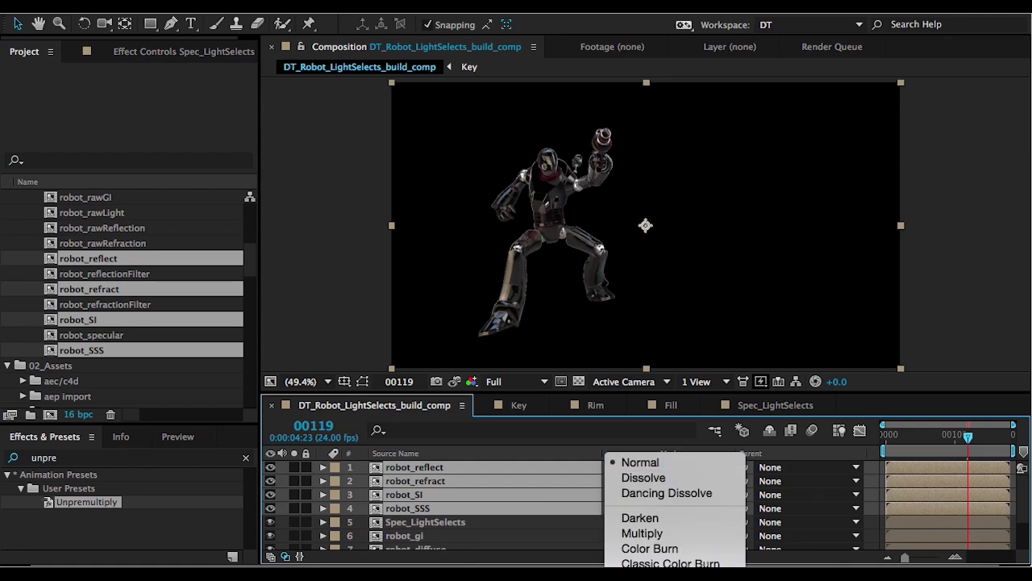
left_click(641, 575)
key("F2")
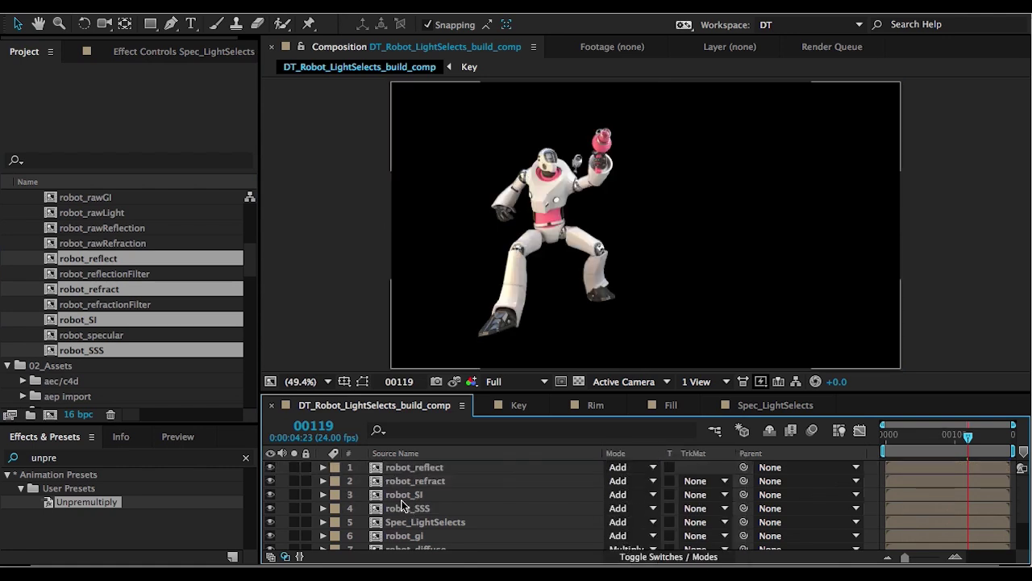
- Reorder the four added layers so that robot_SI is uppermost, followed by robot_SSS, robot_refract and robot_reflect
left_click(405, 468)
key("ctrl+bracketleft")
key("ctrl+bracketleft")
key("ctrl+bracketleft")
left_click(405, 468)
key("ctrl+bracketleft")
key("ctrl+bracketleft")
left_click(406, 480)
key("F2")
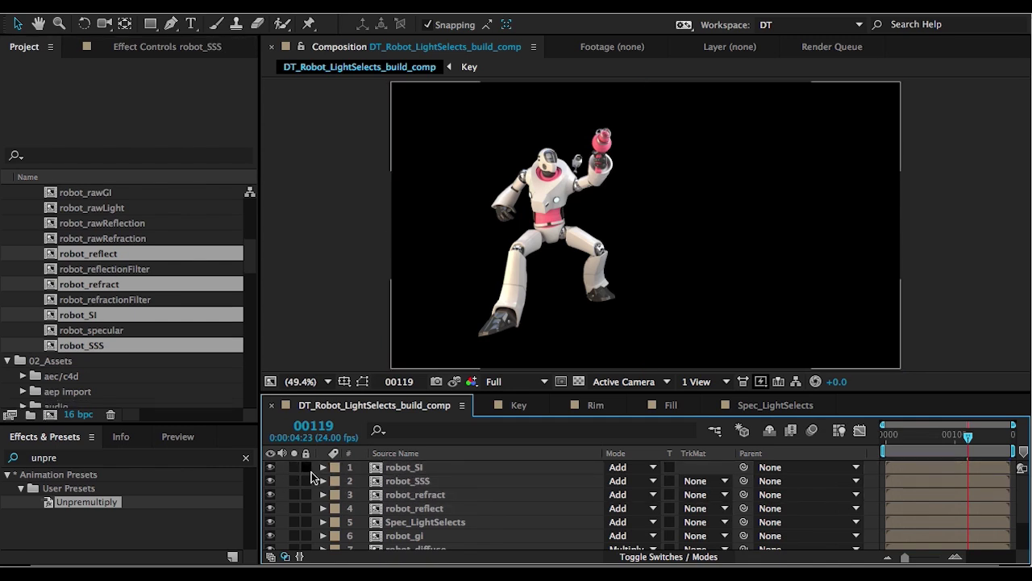
- Add the robot_ALPHA precomp above robot_SI and set its blending mode to Stencil Alpha
key("slash")
key("v")
left_click_drag(247, 260, 250, 224)
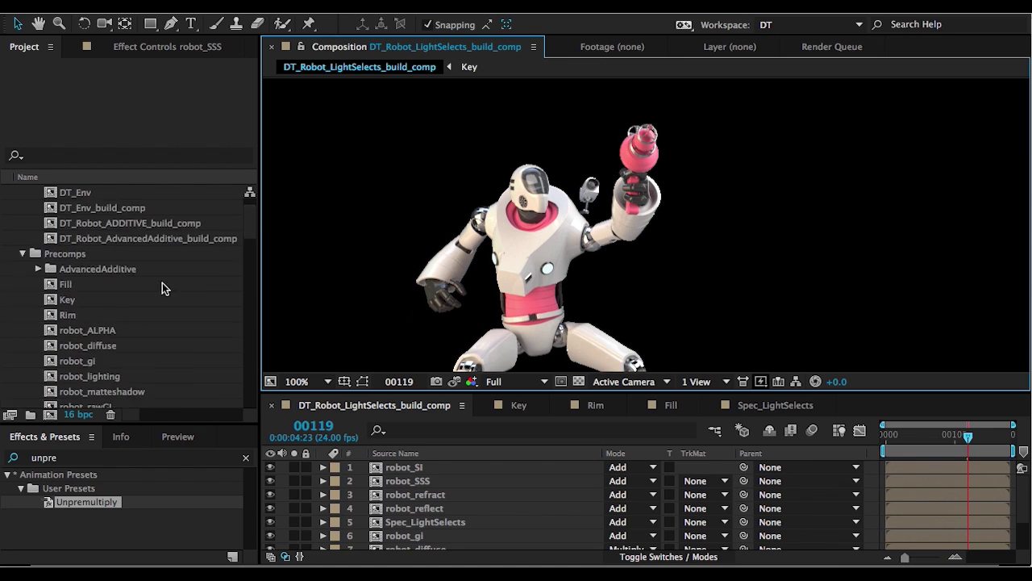
left_click(161, 330)
left_click_drag(379, 467, 387, 464)
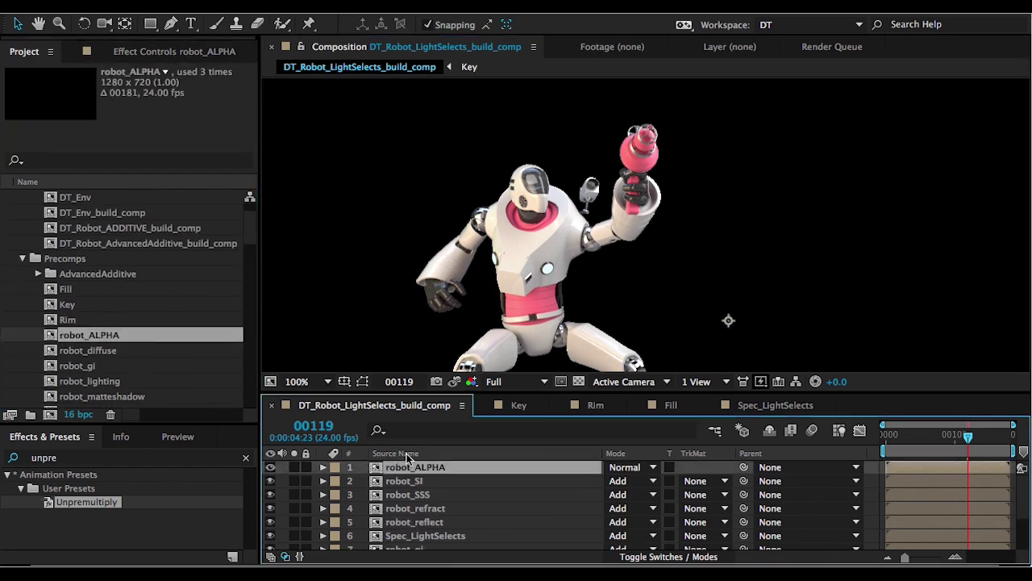
left_click(630, 467)
left_click(674, 577)
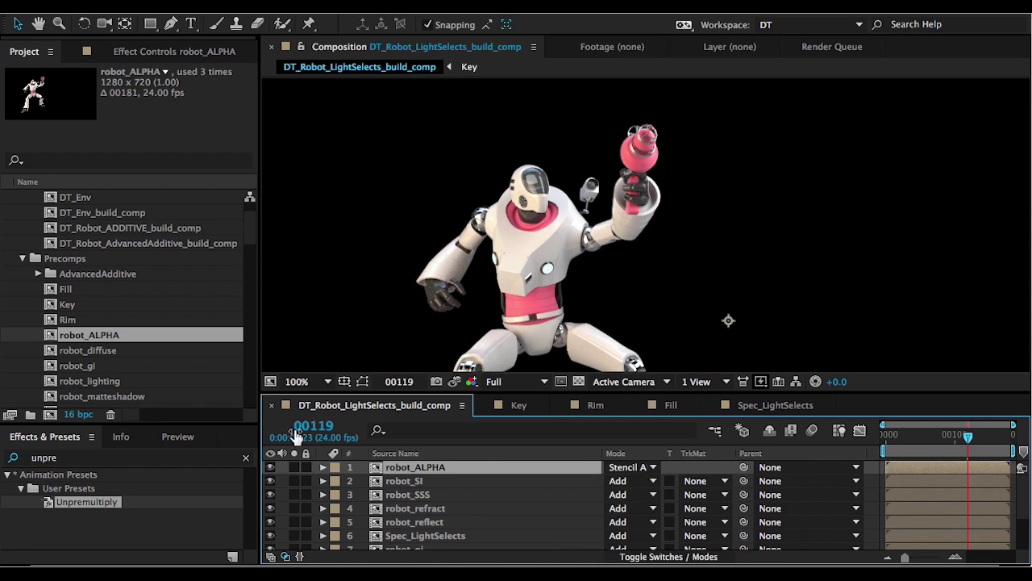
- Duplicate robot_ALPHA, solo the copy in Normal mode to take a viewer snapshot, and delete the copy
key("ctrl+d")
left_click(293, 467)
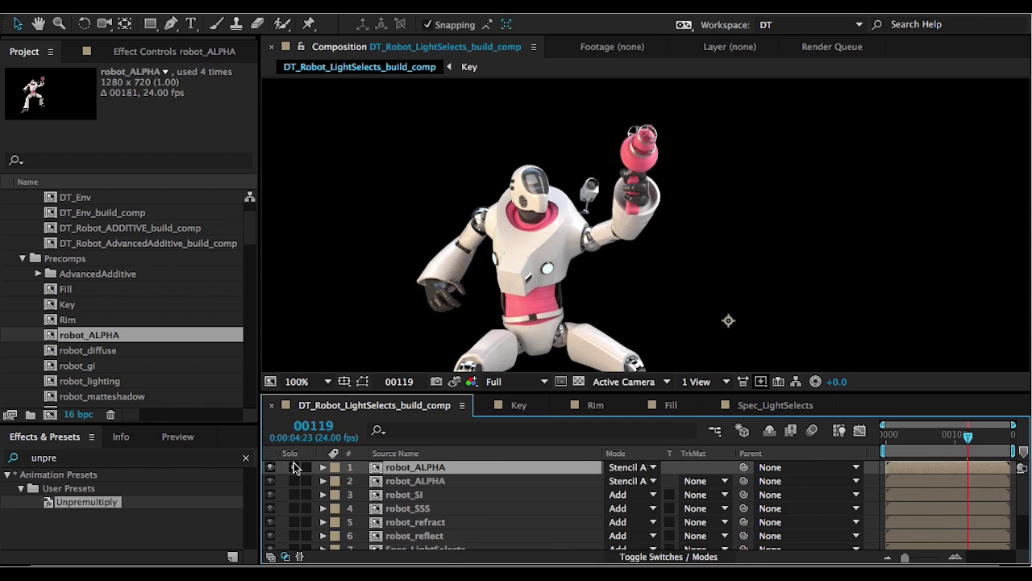
left_click(628, 468)
left_click(632, 464)
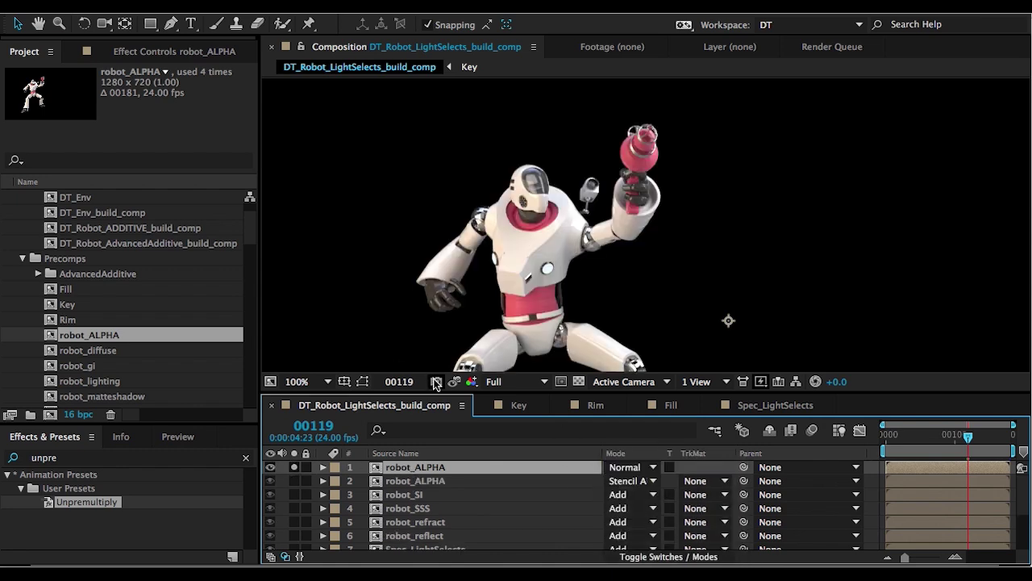
key("Delete")
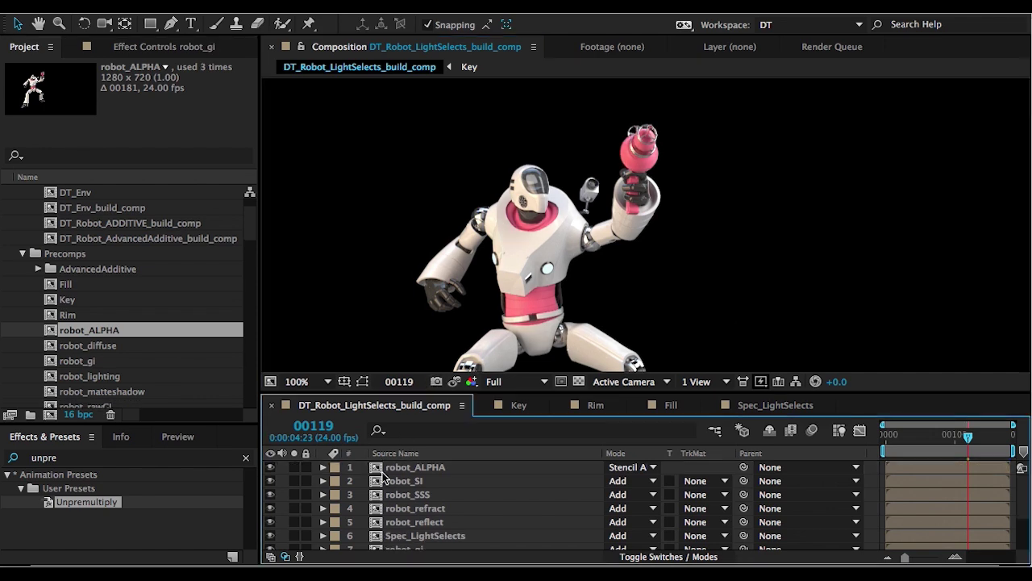
- Compare the rebuilt robot composite with the stored snapshot, both enlarged and with the whole frame in view
left_click(456, 382)
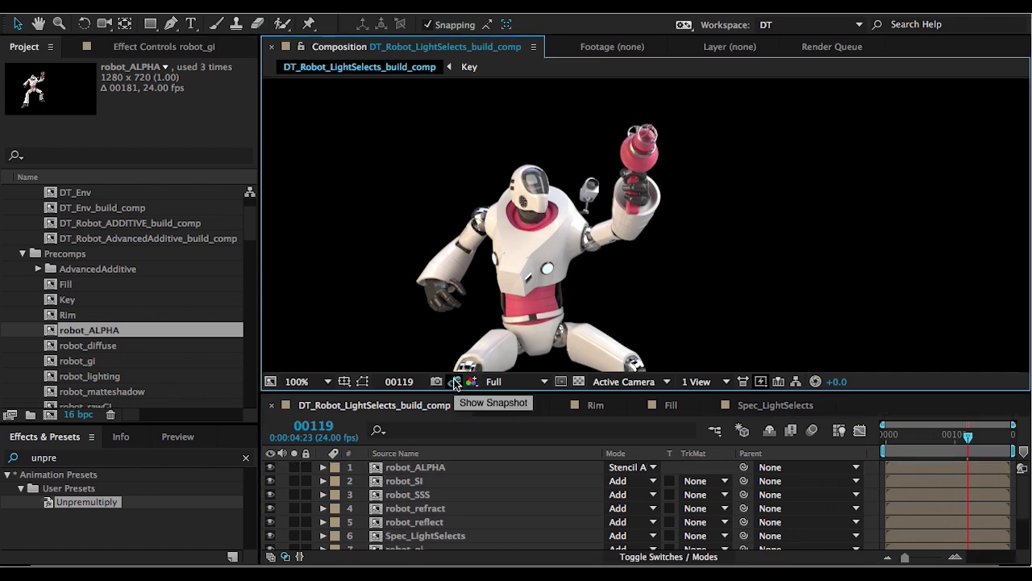
key("shift+slash")
left_click(455, 382)
left_click(454, 383)
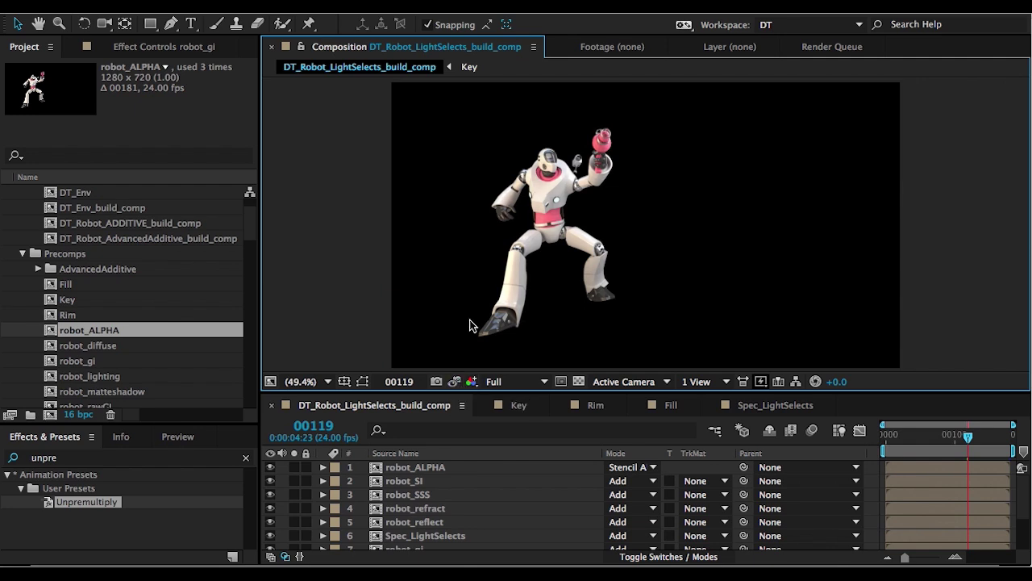
left_click(454, 381)
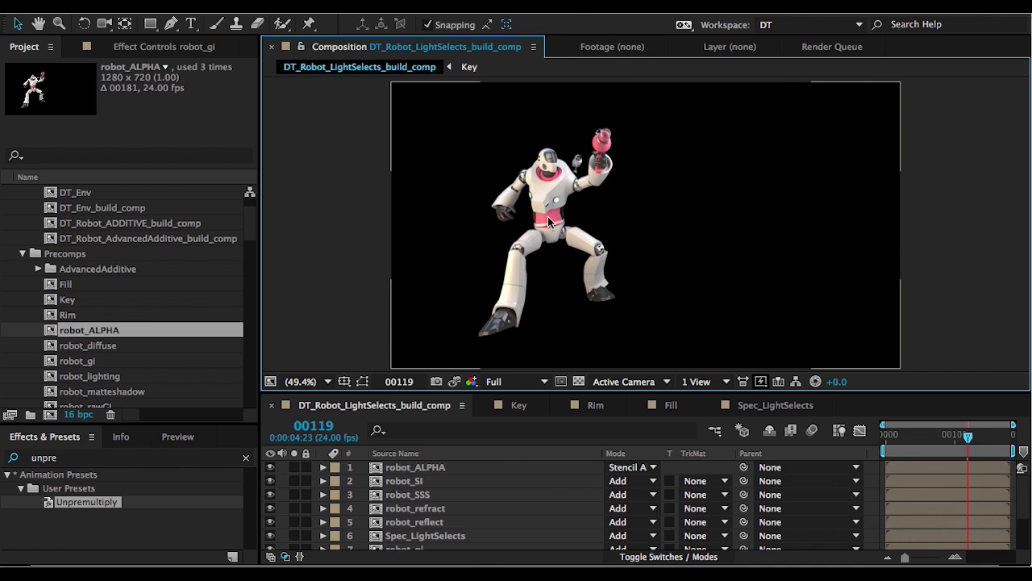
left_click(455, 382)
left_click(455, 382)
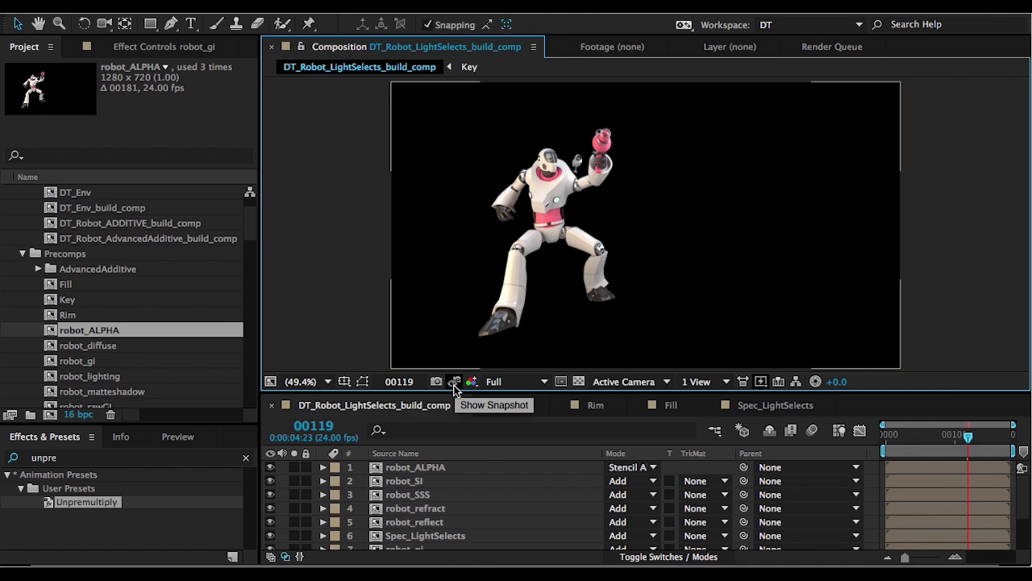
- Solo the Rim, Key and Fill layers and view the combined raw lighting at 100%
scroll(387, 515, "down", 3)
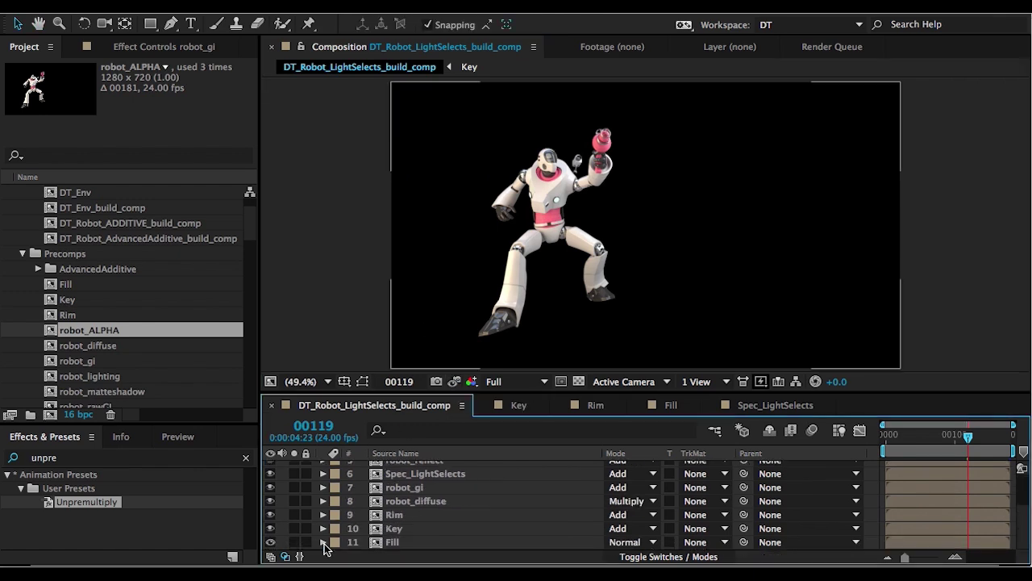
left_click_drag(294, 545, 294, 515)
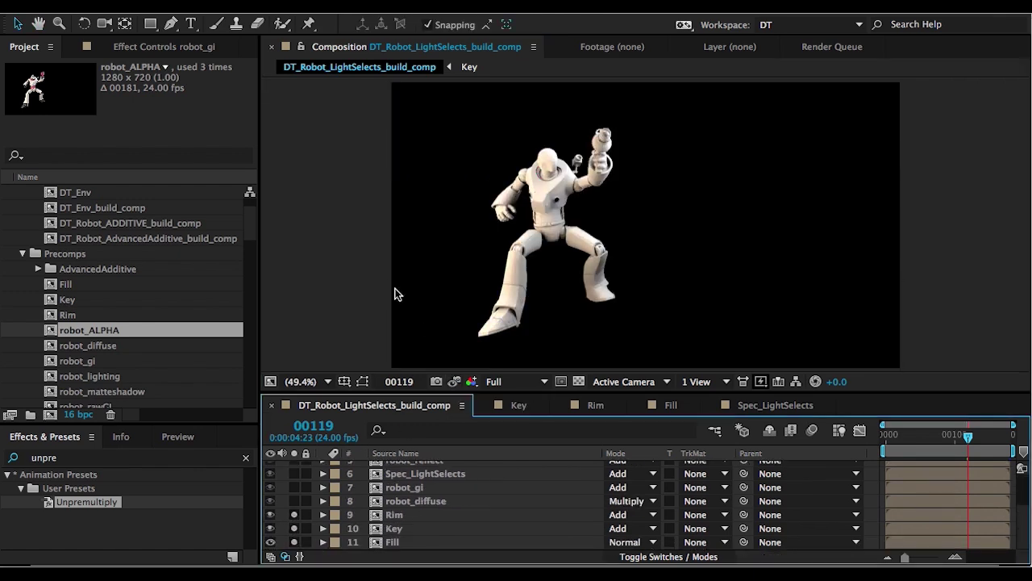
key("period")
- Try to place the DT_Robot_v01_rawLight sequence above Rim for comparison with the combined lights, and undo the addition
left_click_drag(254, 227, 250, 350)
scroll(553, 224, "up", 2)
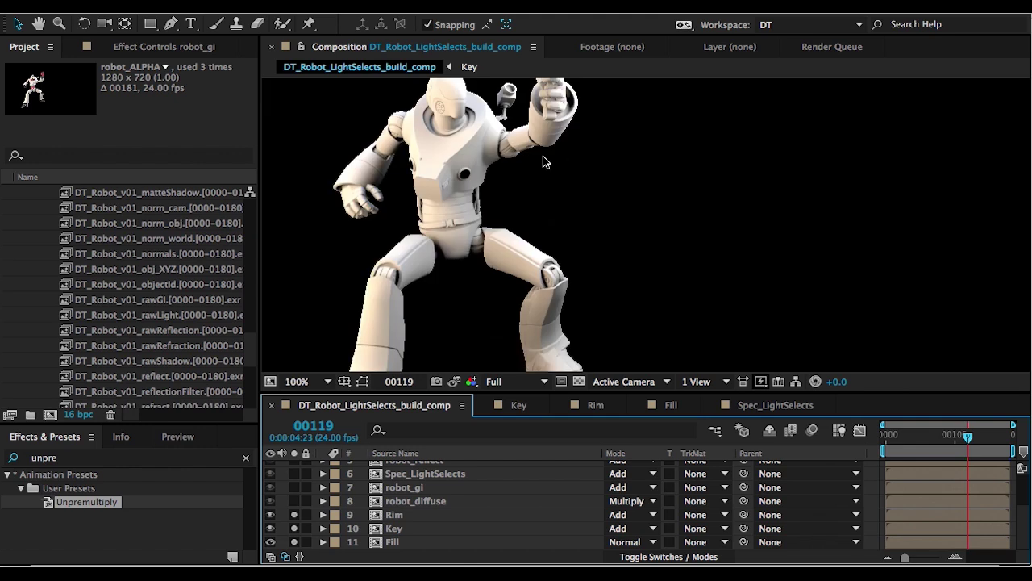
left_click_drag(176, 314, 412, 512)
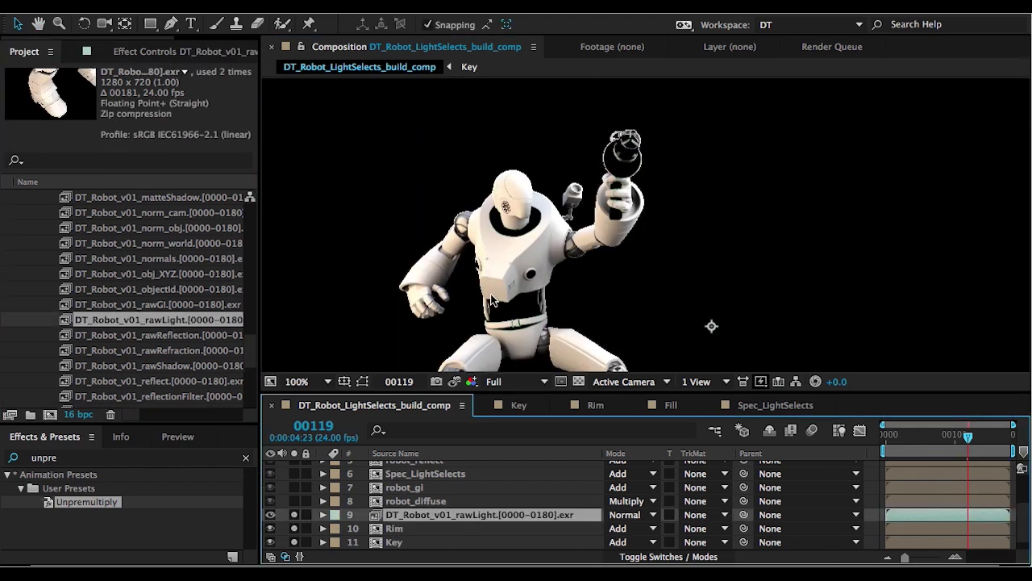
key("ctrl+z")
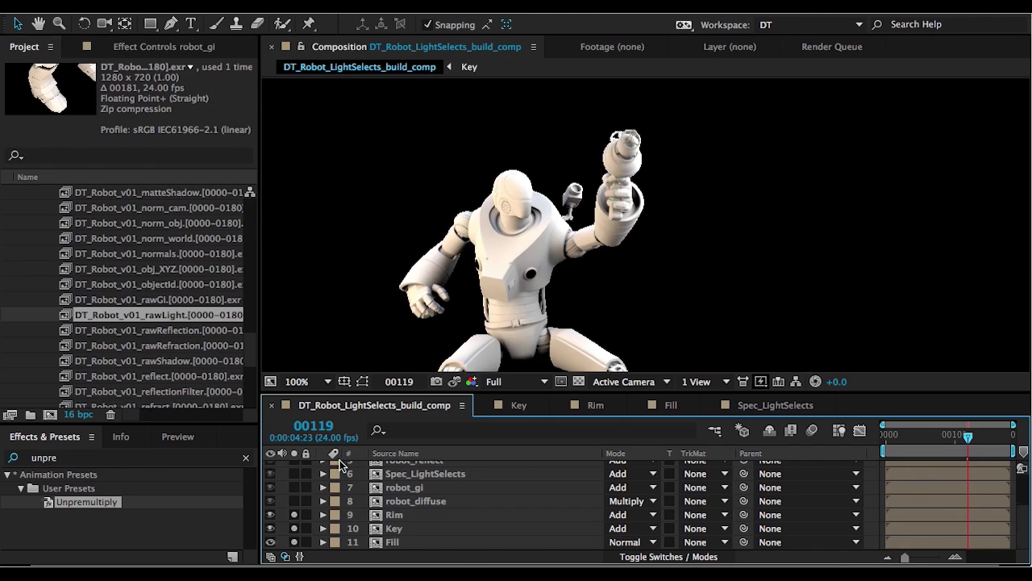
- Create a new composition from the DT_Robot_v01_MATTE_B sequence and display its mattes at frame 137
scroll(252, 349, "up", 5)
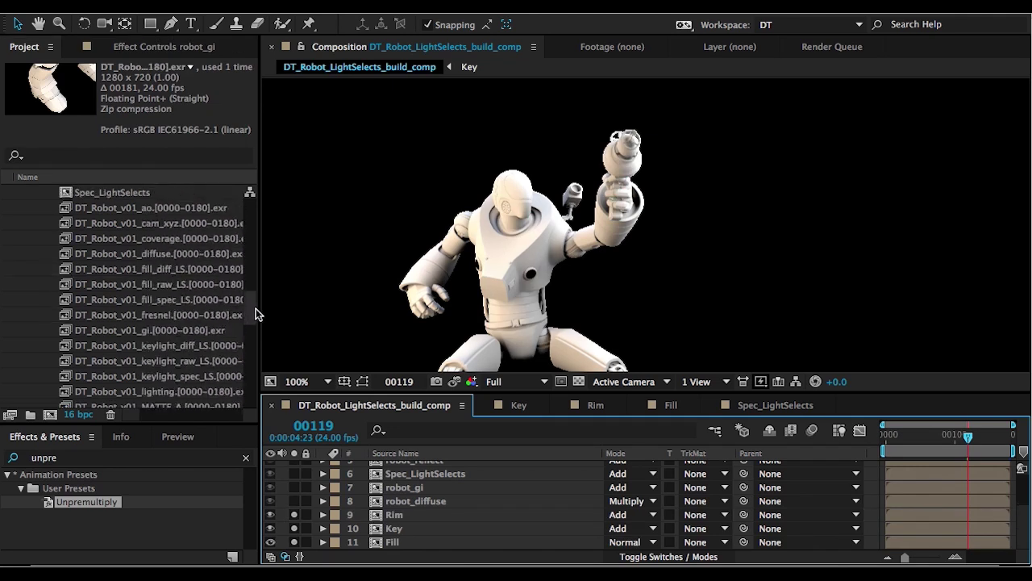
left_click(168, 345)
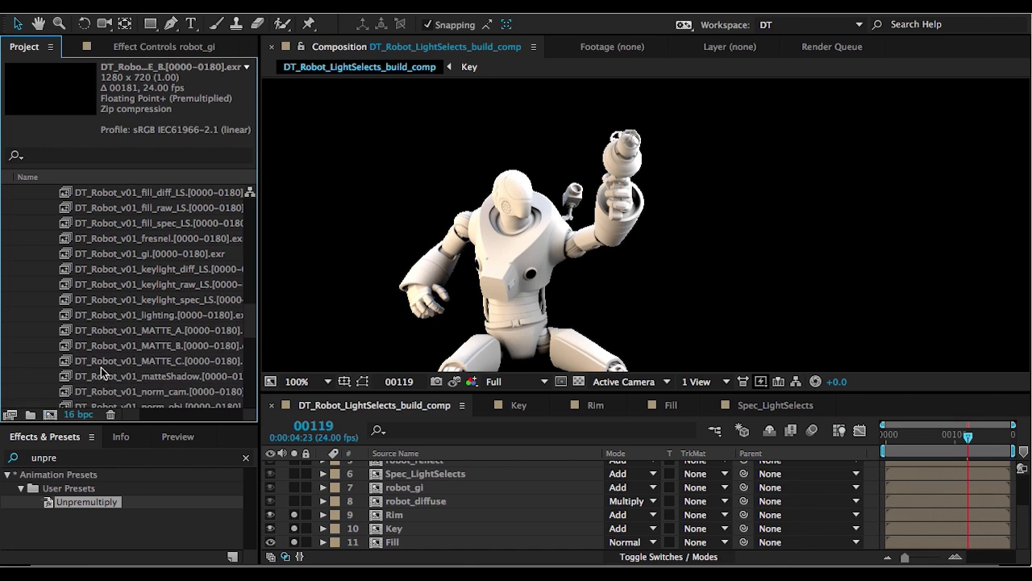
left_click(168, 347)
left_click(49, 414)
left_click_drag(946, 448, 980, 444)
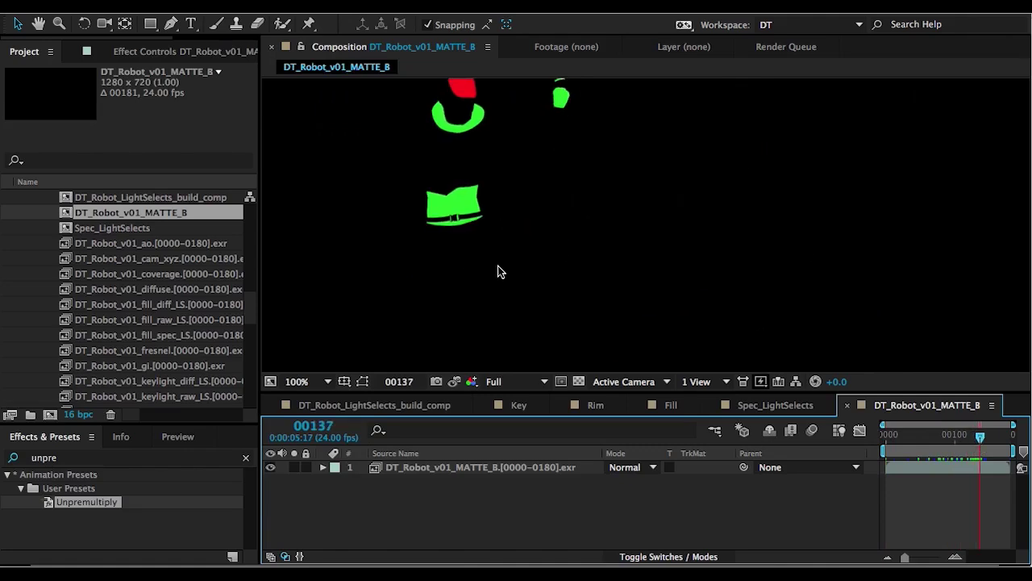
key("shift+slash")
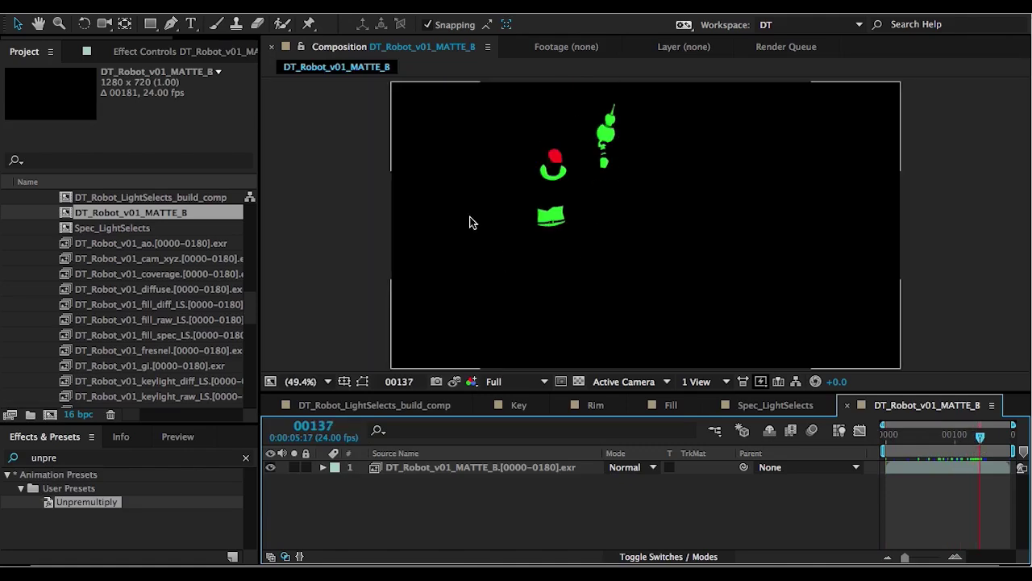
- Apply the Set Matte effect to the MATTE_B layer using its Green Channel, and check the result against transparency
left_click(64, 457)
type("set m")
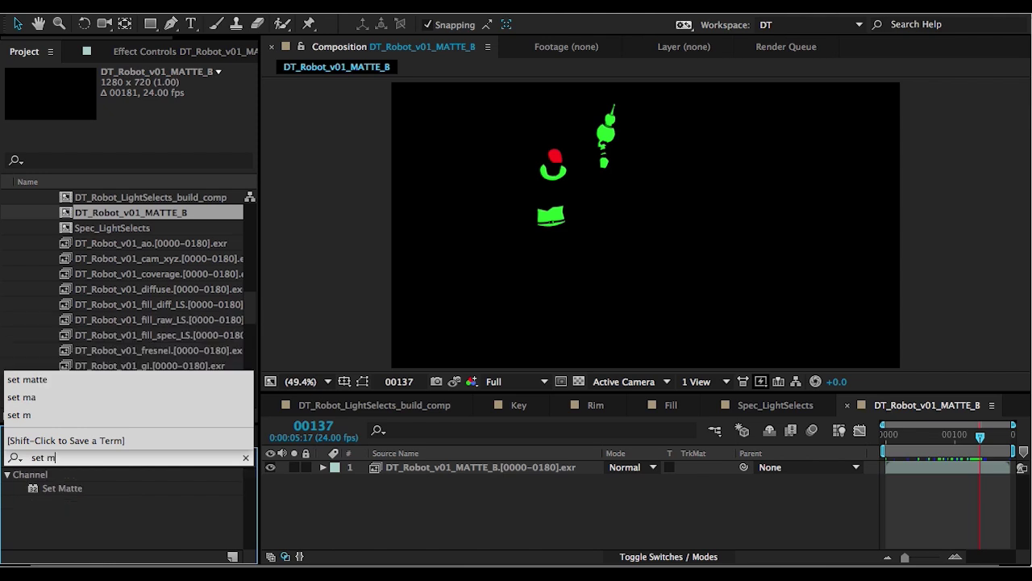
left_click_drag(82, 492, 427, 475)
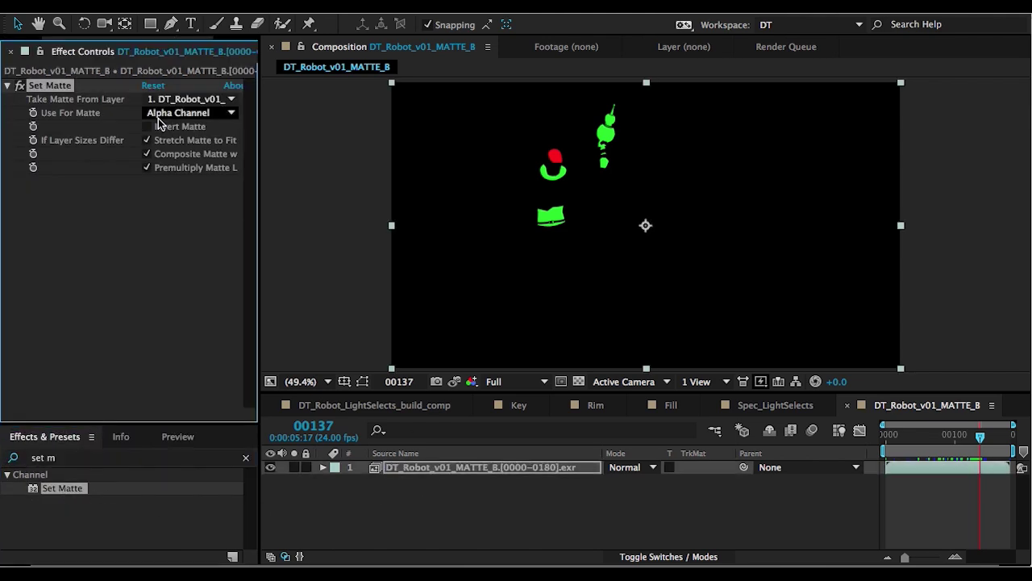
left_click(153, 113)
left_click(191, 143)
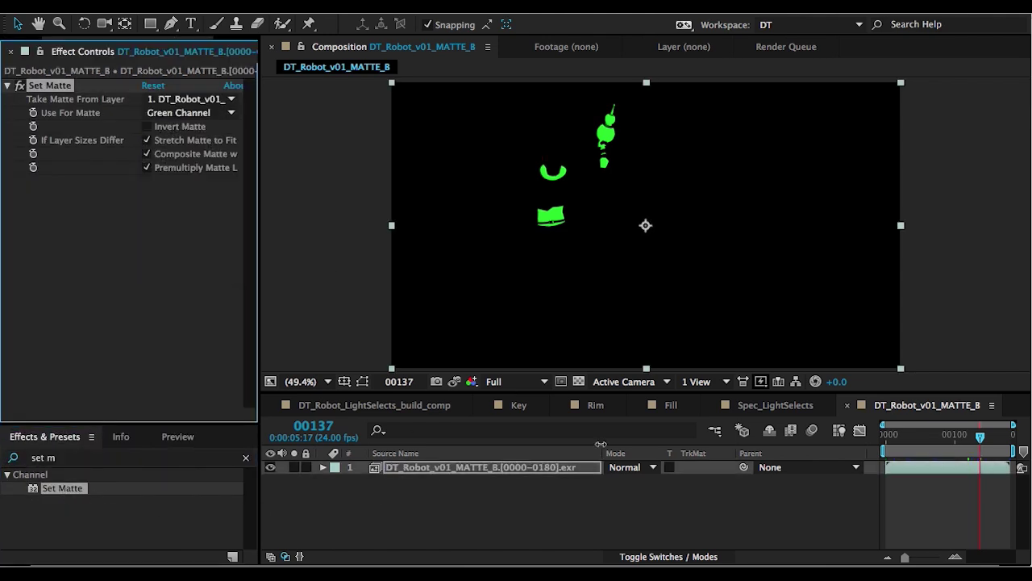
left_click(578, 381)
left_click(578, 381)
- Rename the DT_Robot_v01_MATTE_B composition as Matte_SSS
key("ctrl+k")
type("Matte_SSS")
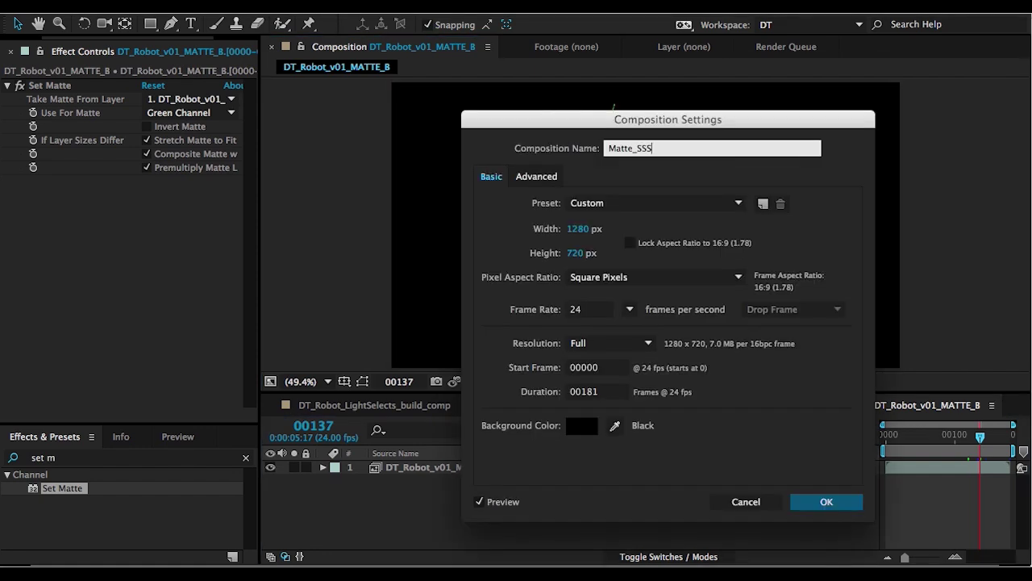
key("Return")
- Add Matte_SSS above the keylight raw sequence in the Key composition and turn it into an adjustment layer
left_click(407, 409)
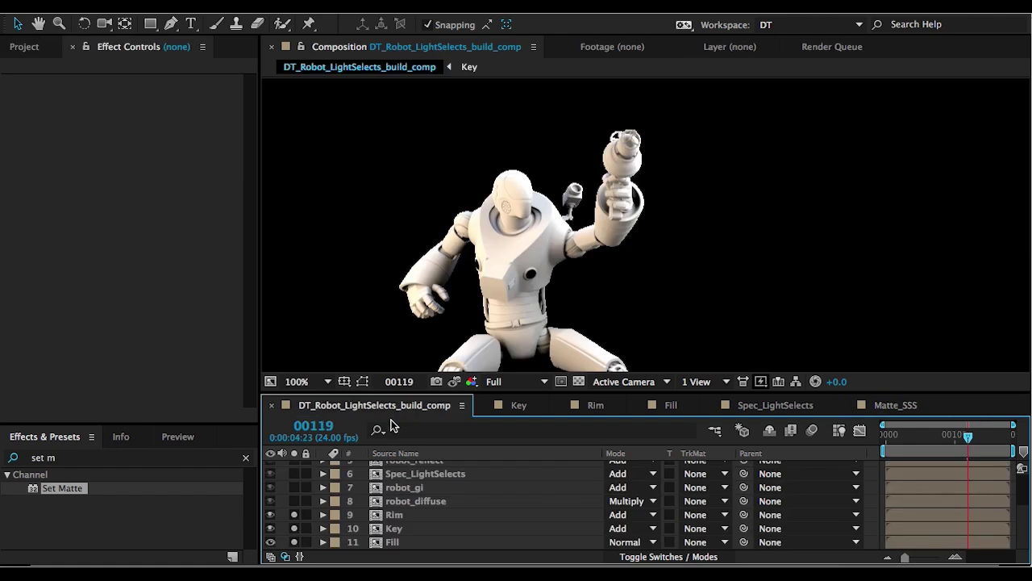
left_click(511, 405)
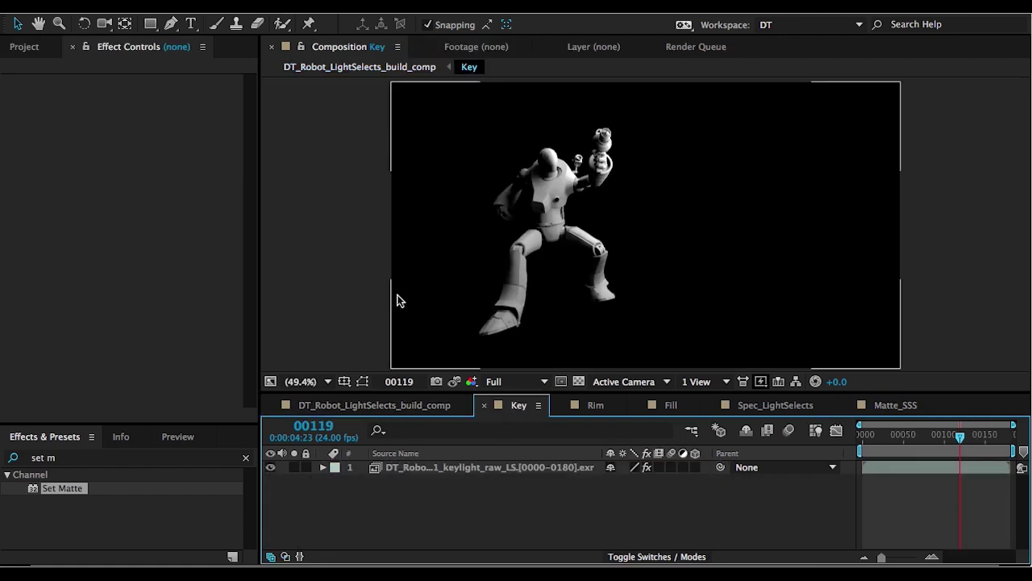
left_click(48, 45)
left_click_drag(86, 206, 403, 471)
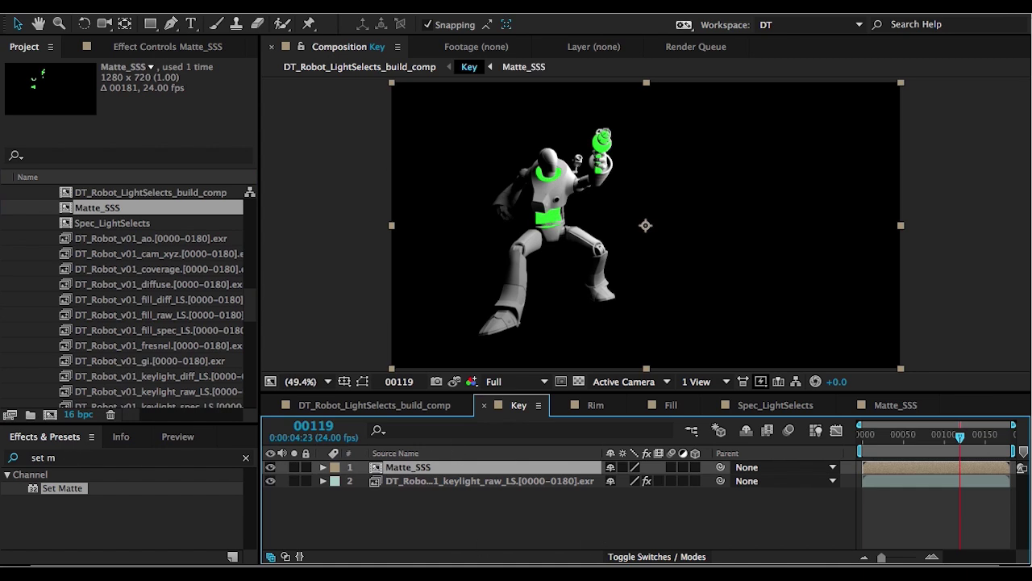
left_click(655, 556)
left_click(651, 555)
left_click(683, 467)
- Apply the Fill effect to the Matte_SSS adjustment layer and set its color to near black
left_click(74, 458)
type("fil")
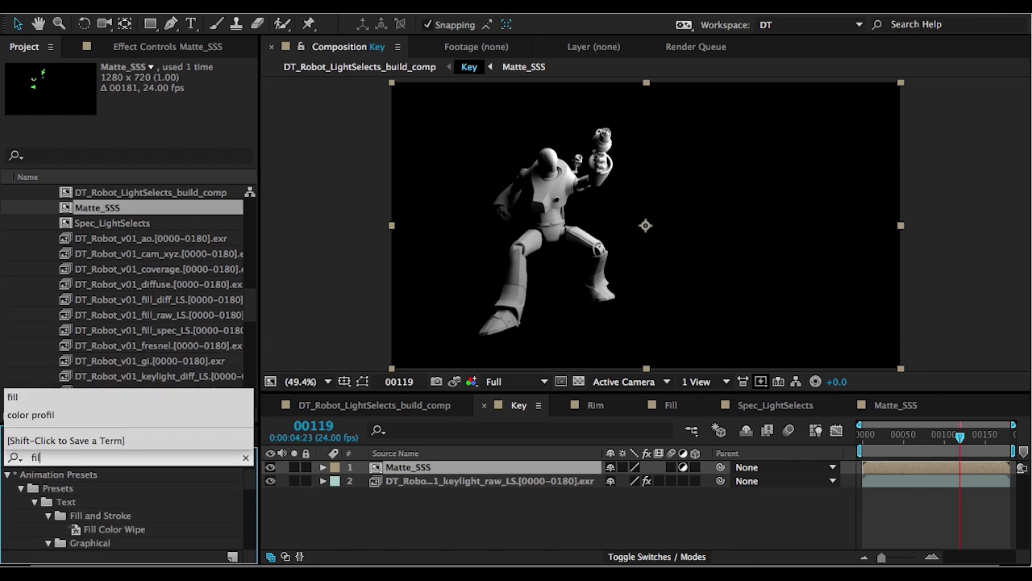
type("l")
double_click(49, 542)
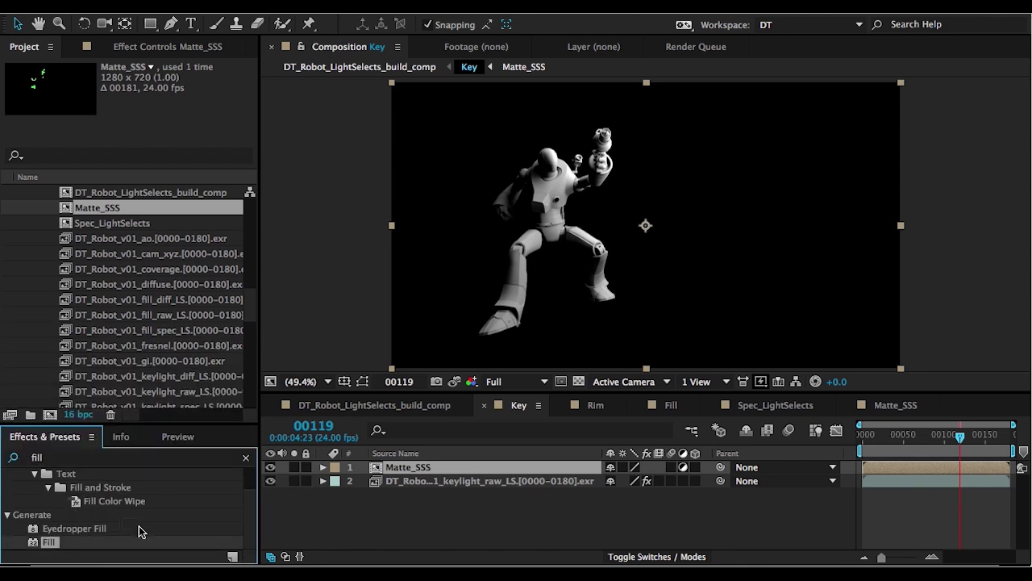
left_click(150, 121)
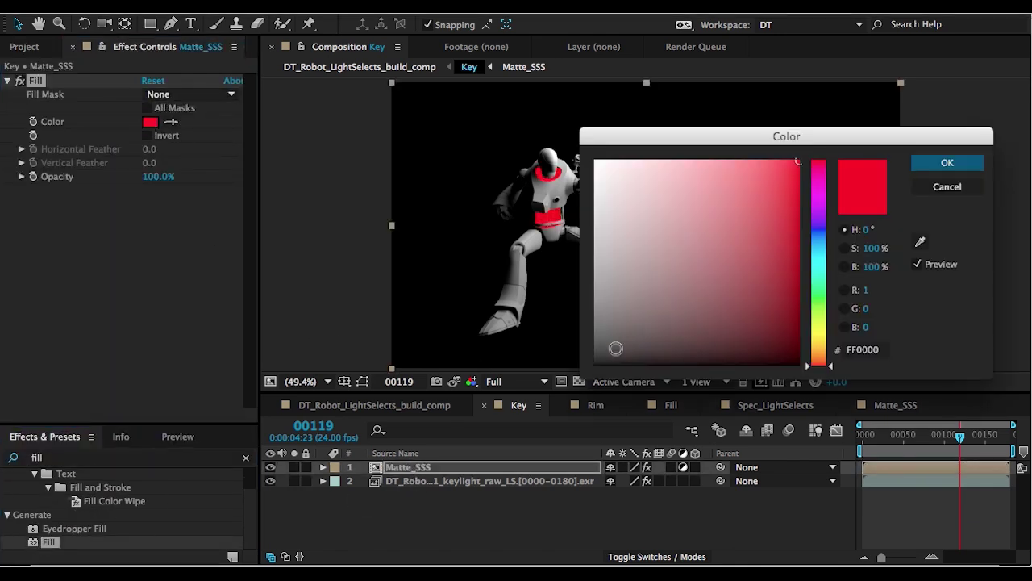
left_click(623, 344)
key("Return")
- Copy the Matte_SSS layer with its Fill effect from Key into the Rim and Fill compositions
left_click(395, 476)
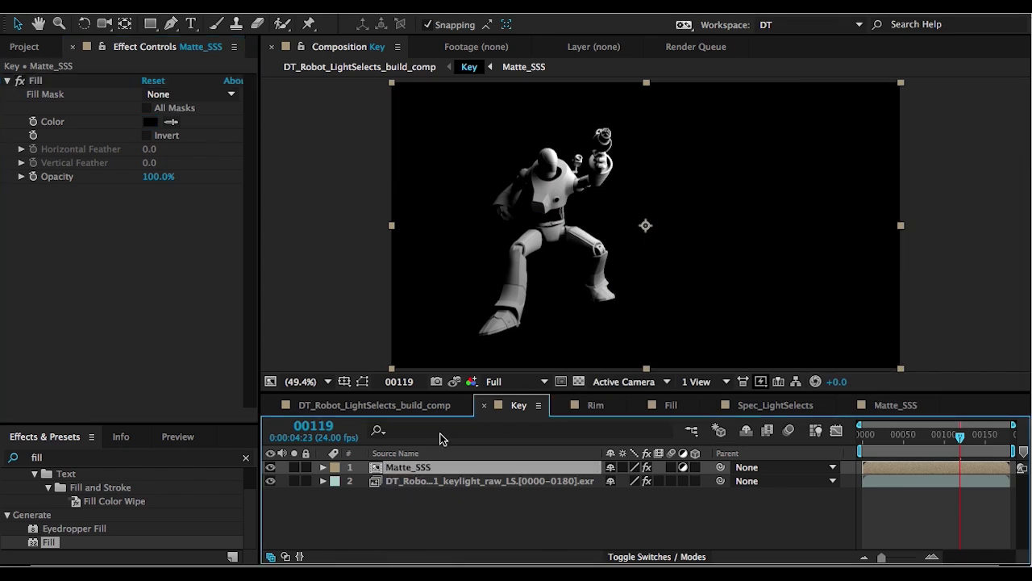
left_click(595, 405)
key("ctrl+v")
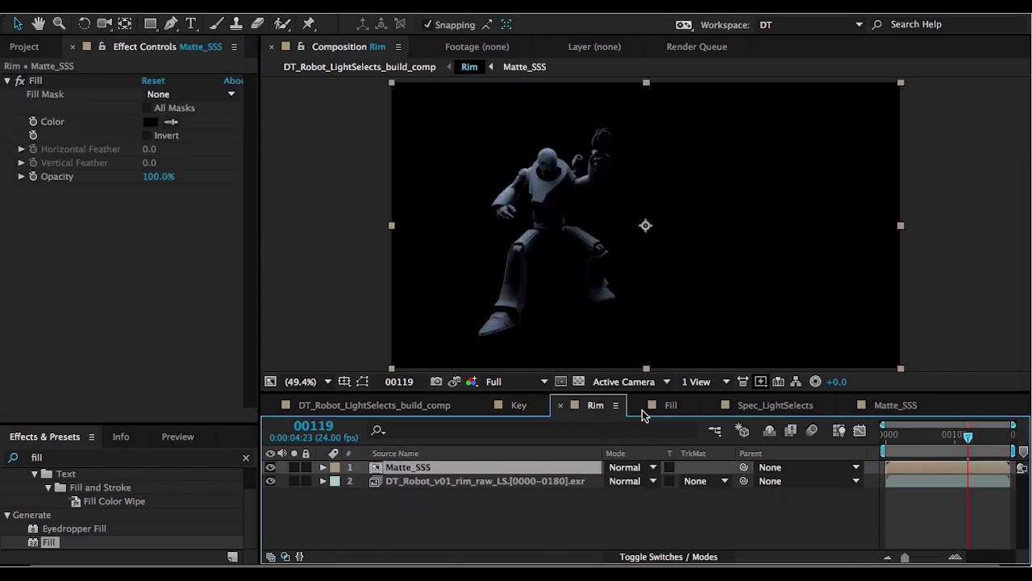
key("ctrl+Down")
key("ctrl+Up")
- Unsolo the Rim, Key and Fill layers in DT_Robot_LightSelects_build_comp and compare the full composite with the stored snapshot
left_click(356, 405)
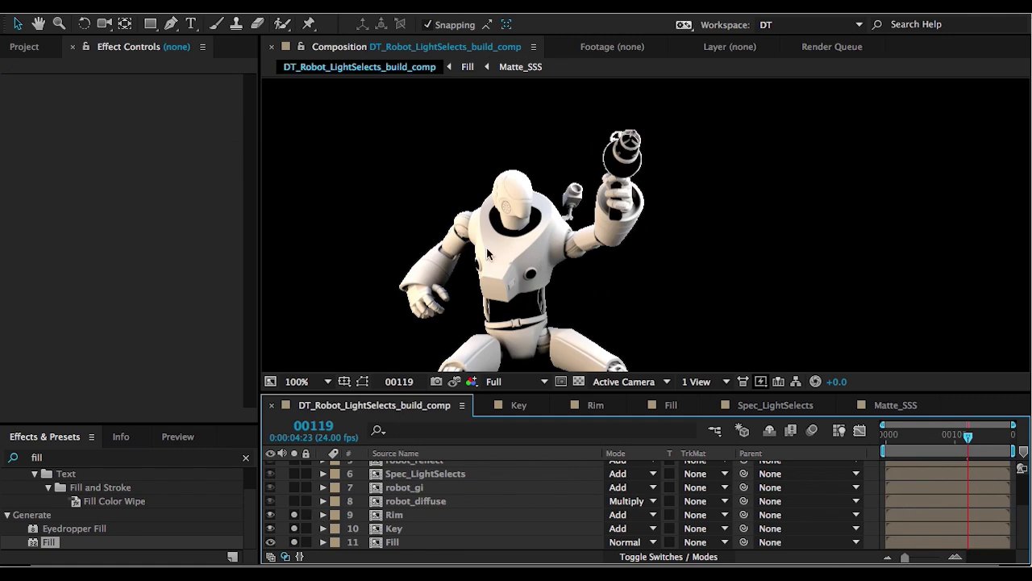
left_click(608, 161)
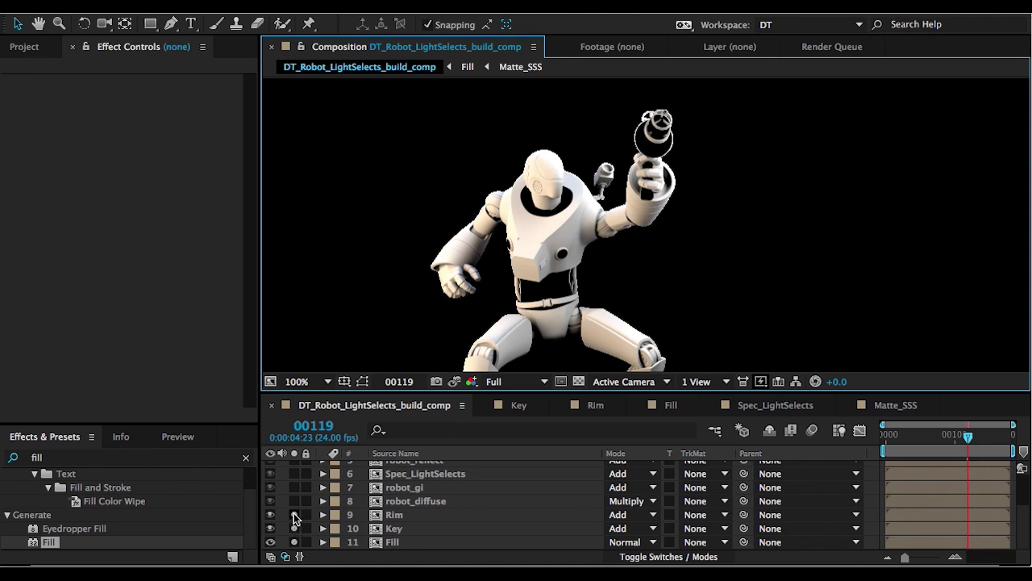
left_click(293, 542)
scroll(412, 517, "up", 3)
key("v")
left_click(454, 381)
left_click(454, 383)
left_click(456, 385)
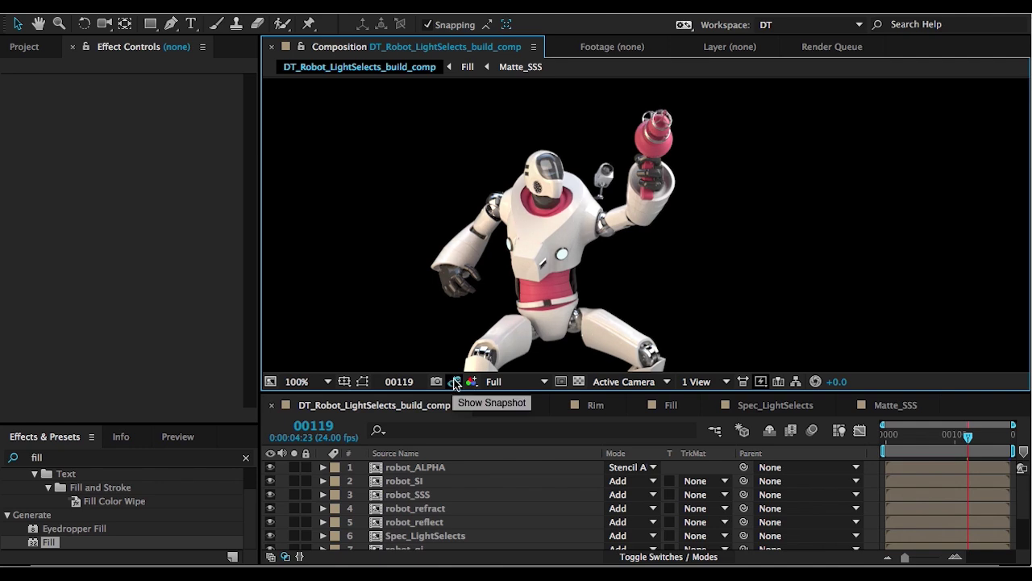
key("shift+slash")
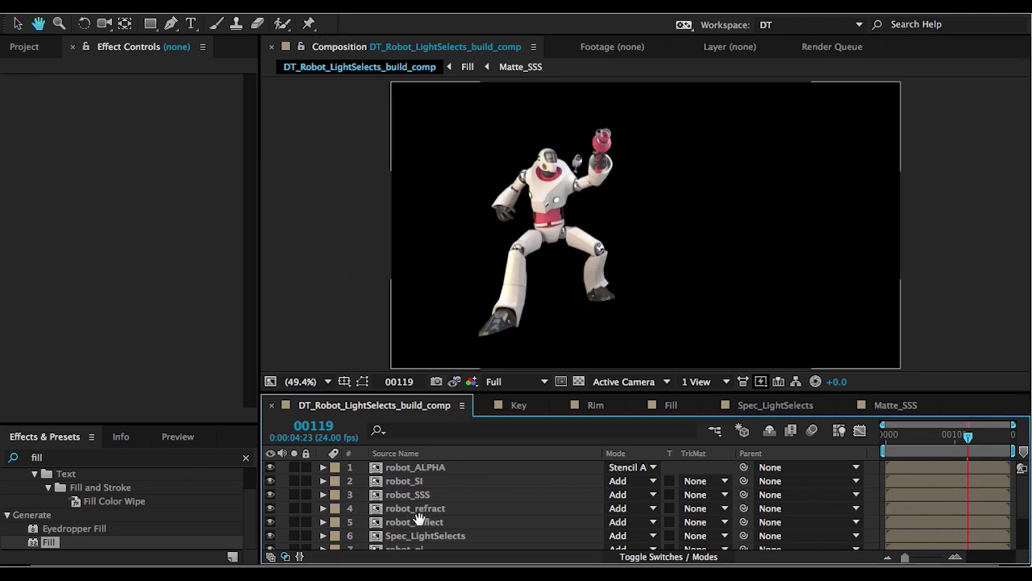
- Try a Levels effect on the Rim layer with Input White at 0.1294, and delete the effect
scroll(422, 516, "down", 3)
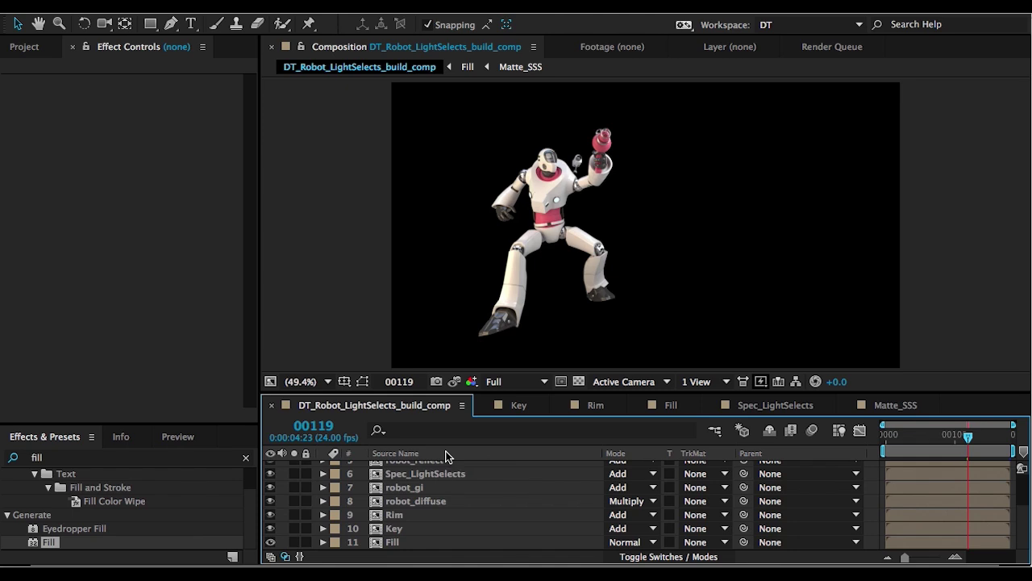
left_click(395, 514)
left_click(24, 457)
type("level")
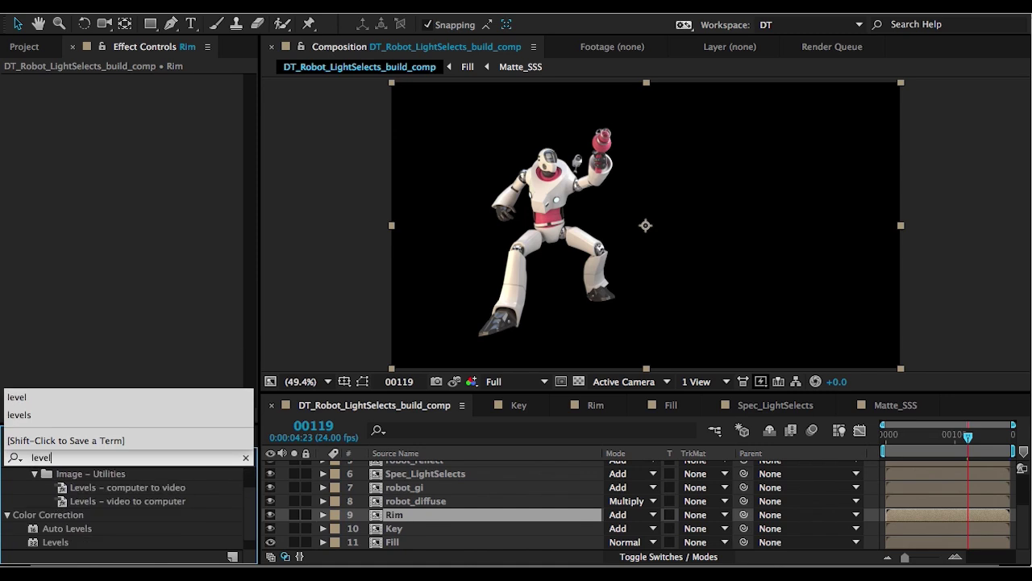
left_click_drag(54, 542, 321, 180)
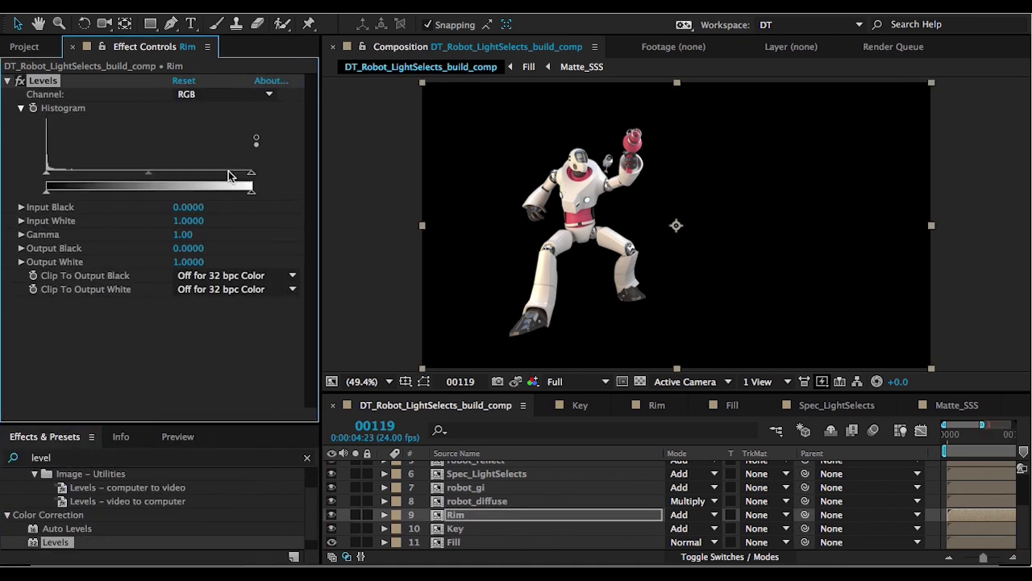
left_click_drag(239, 175, 76, 180)
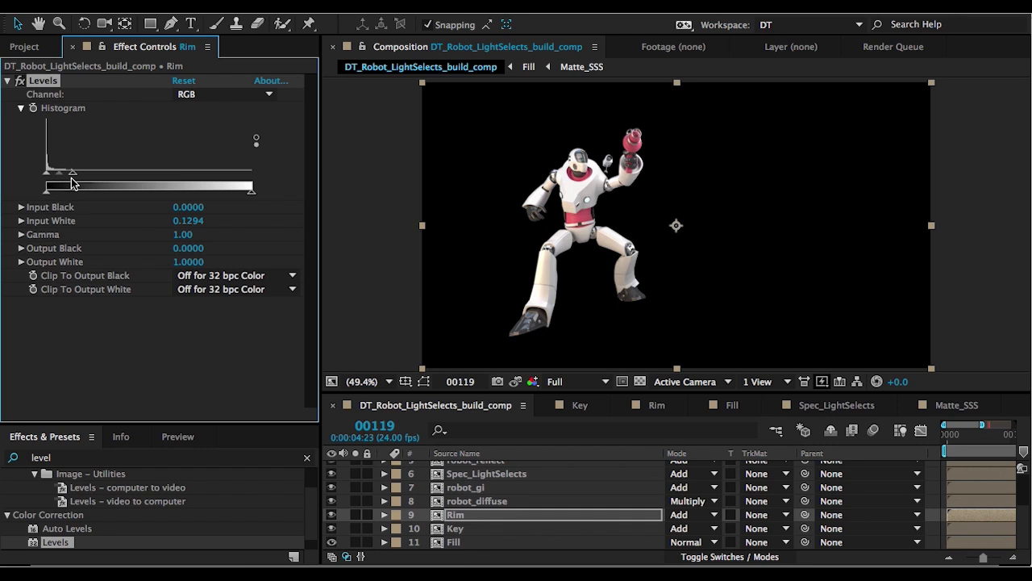
key("Delete")
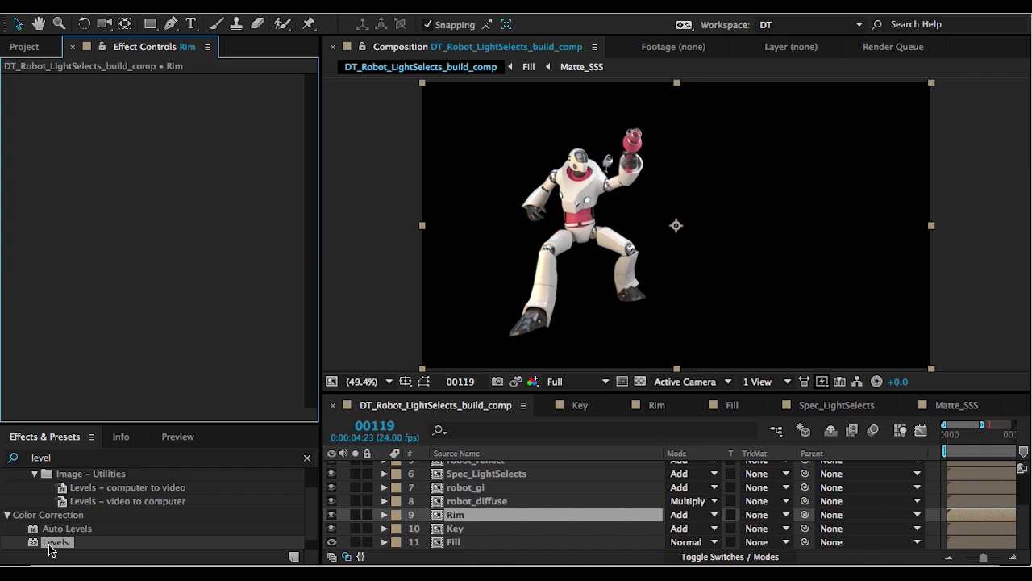
- Apply Levels to the Rim layer with RGB Input White at 0.3569, and tint the rim light through the Red channel
left_click_drag(49, 547, 453, 520)
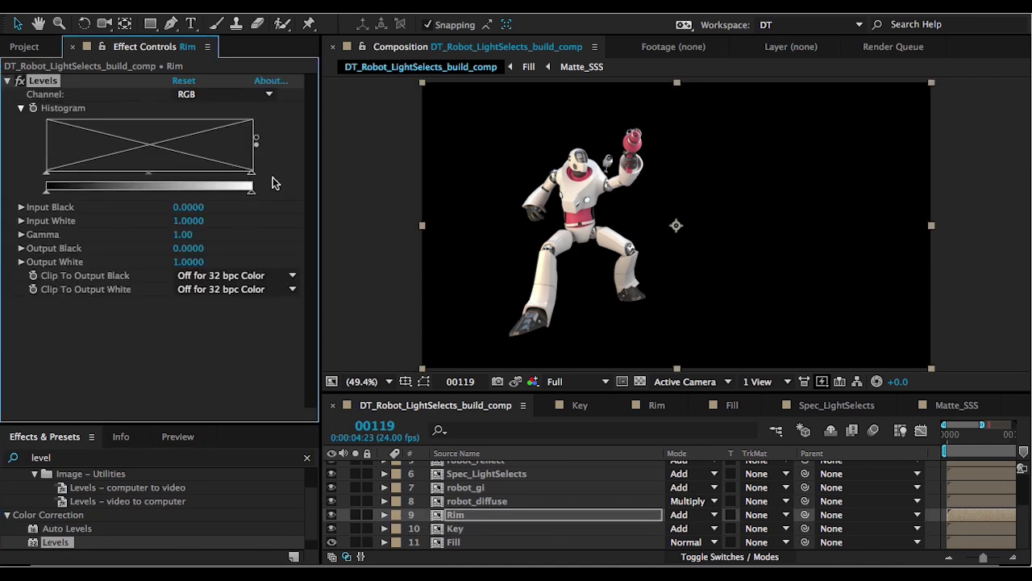
left_click(702, 299)
scroll(702, 300, "up", 2)
left_click_drag(252, 172, 134, 167)
left_click(184, 95)
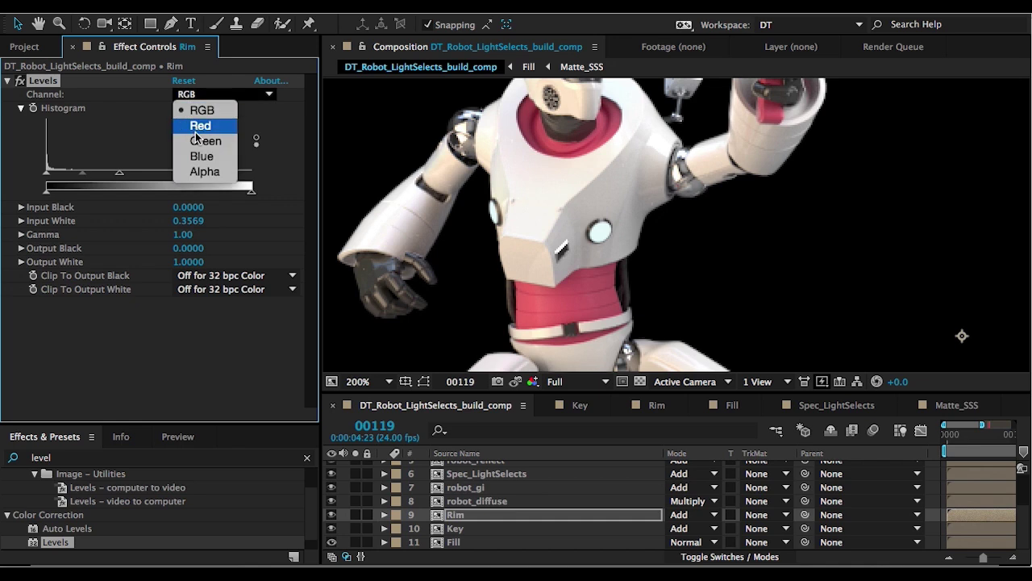
left_click(201, 125)
left_click_drag(109, 176, 88, 174)
- Apply Levels to the Key layer, set the Blue Gamma to 0.25, and inspect the tinted robot up close
left_click_drag(50, 545, 457, 536)
left_click_drag(244, 198, 219, 175)
left_click(208, 96)
left_click(206, 156)
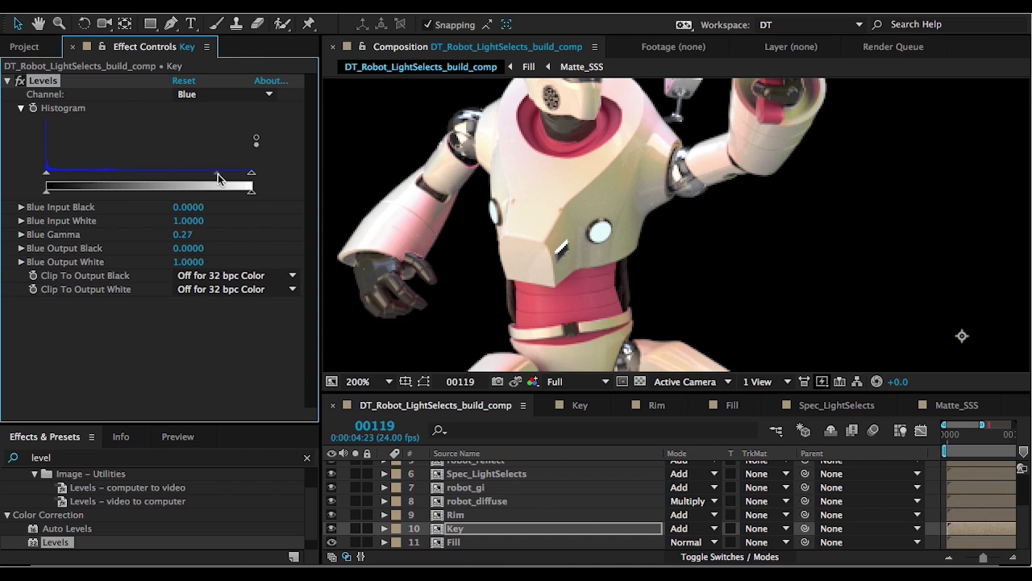
key("shift+slash")
scroll(574, 135, "up", 2)
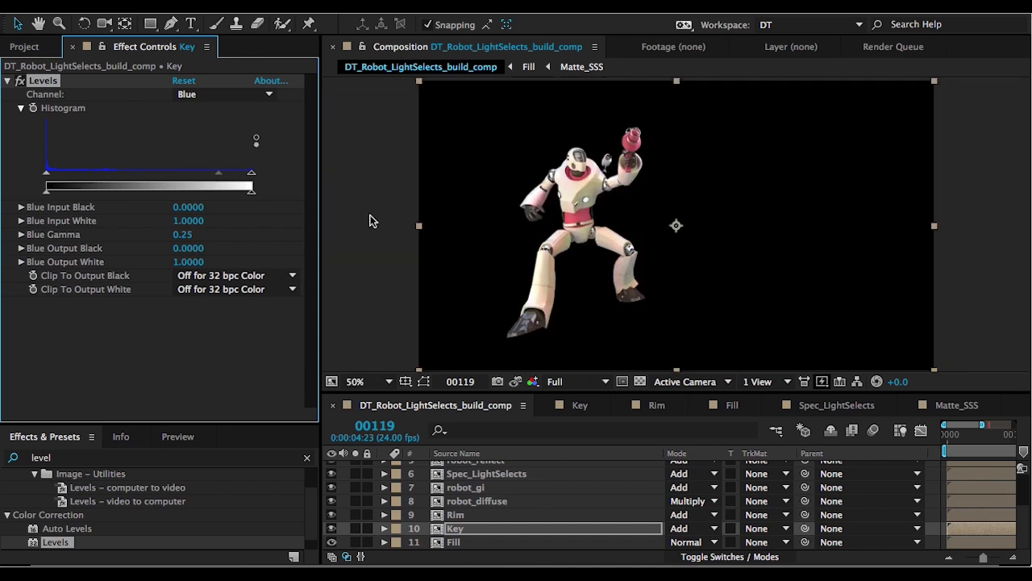
scroll(457, 218, "up", 1)
left_click_drag(454, 166, 548, 165)
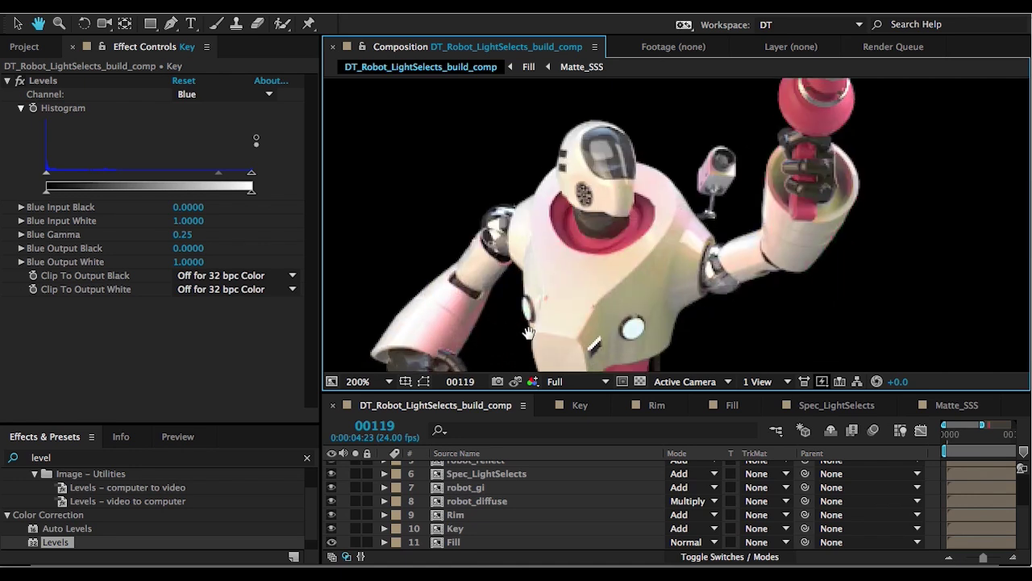
key("v")
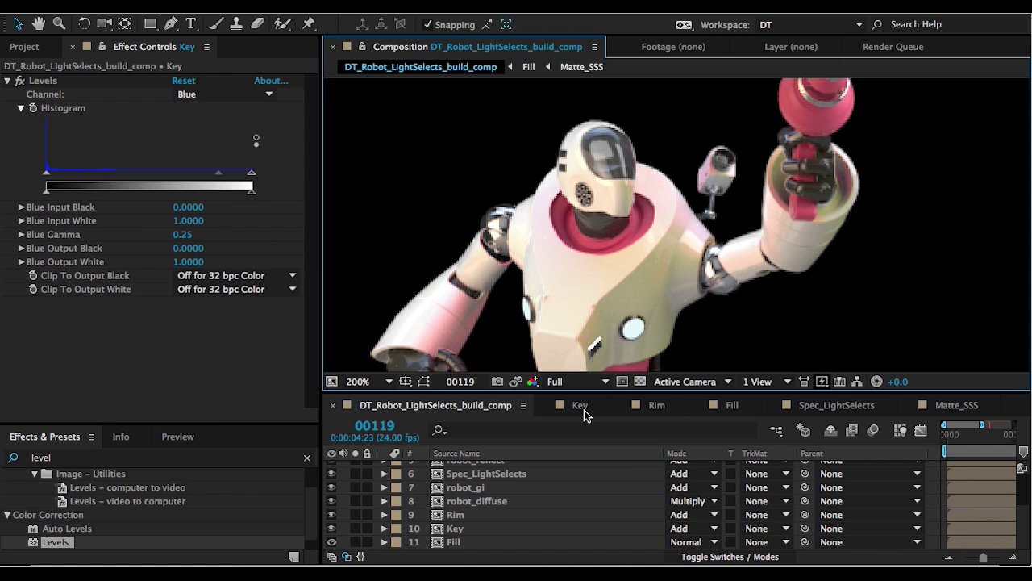